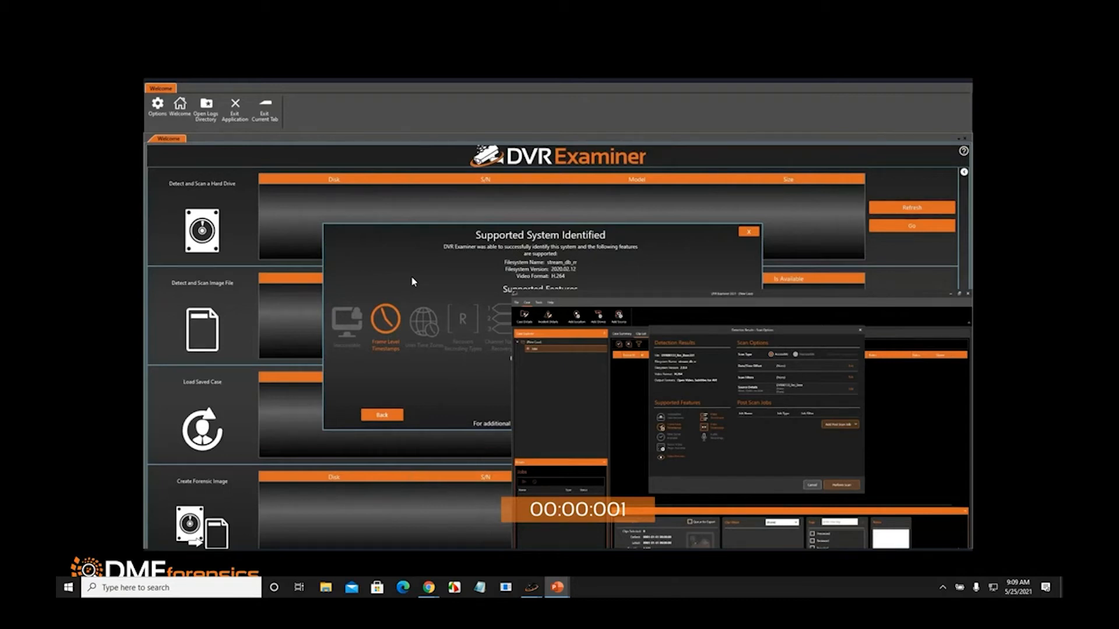
mouse_move(661, 424)
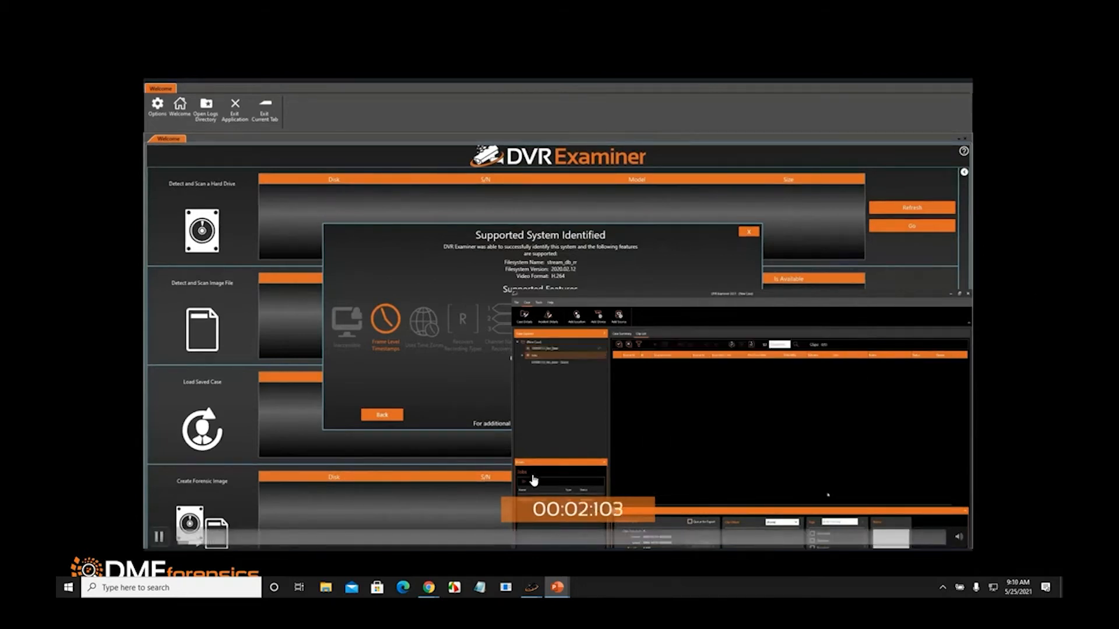
mouse_move(916, 406)
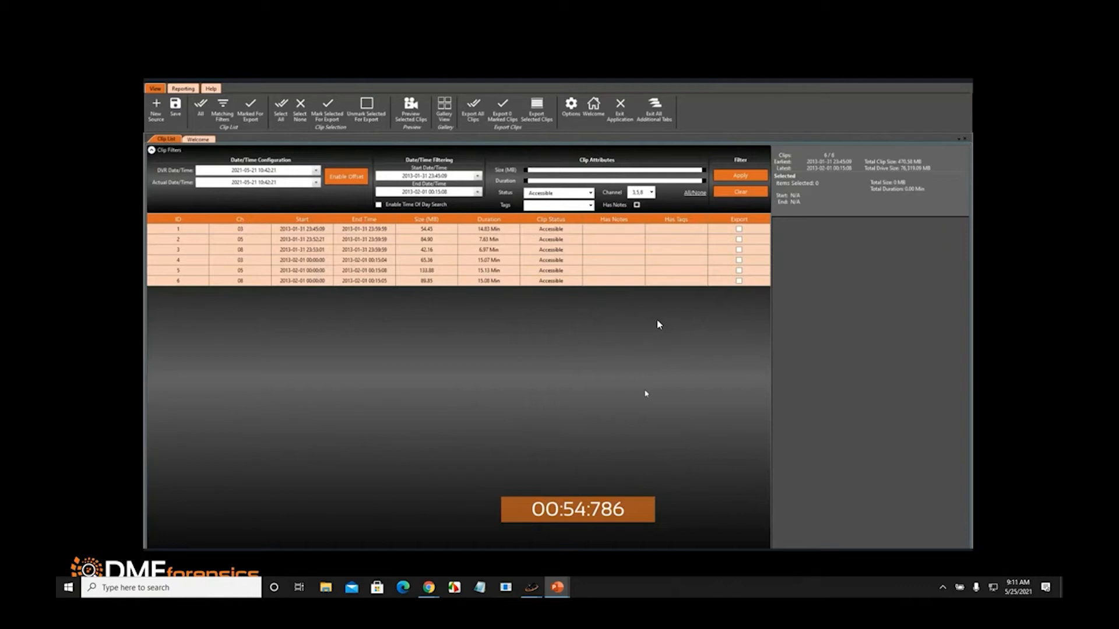
mouse_move(706, 375)
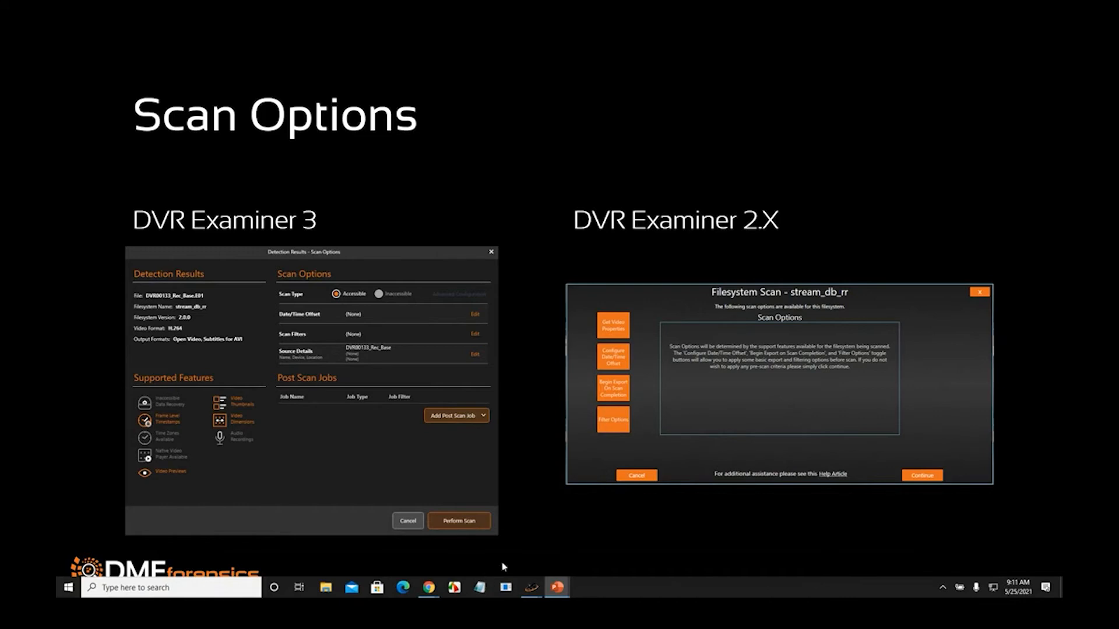
- Switch from the slide show to DVR Examiner and bring its Scan Options window for 30BetaHIK to the front
key("alt+Tab")
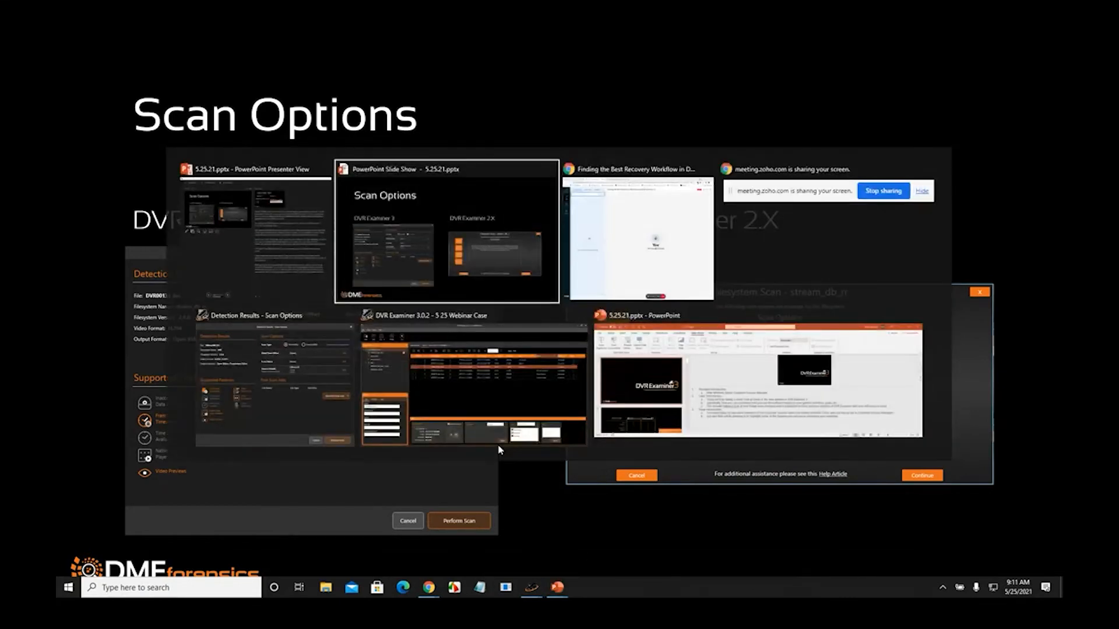
left_click(499, 448)
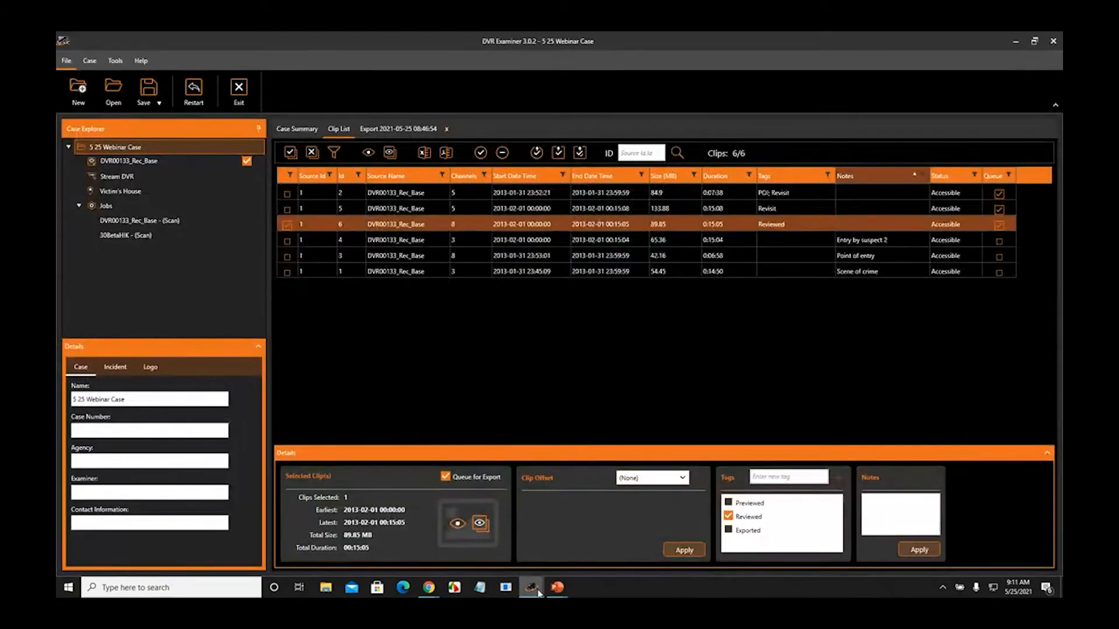
mouse_move(537, 592)
left_click(574, 541)
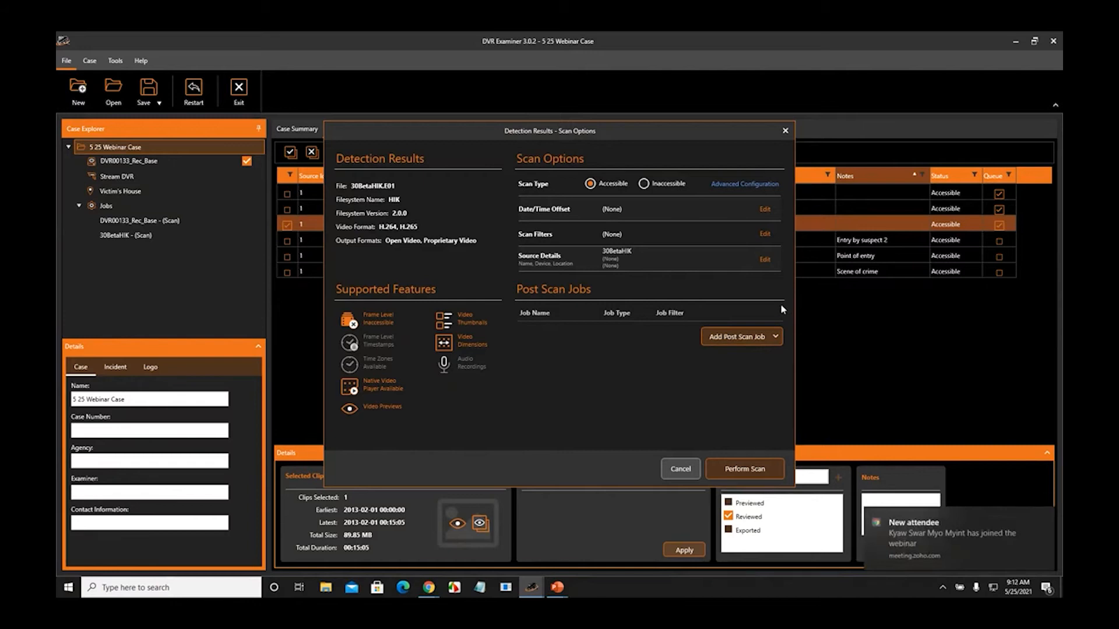
- Review the available device and location associations in the source details of 30BetaHIK, leaving them unchanged
left_click(766, 262)
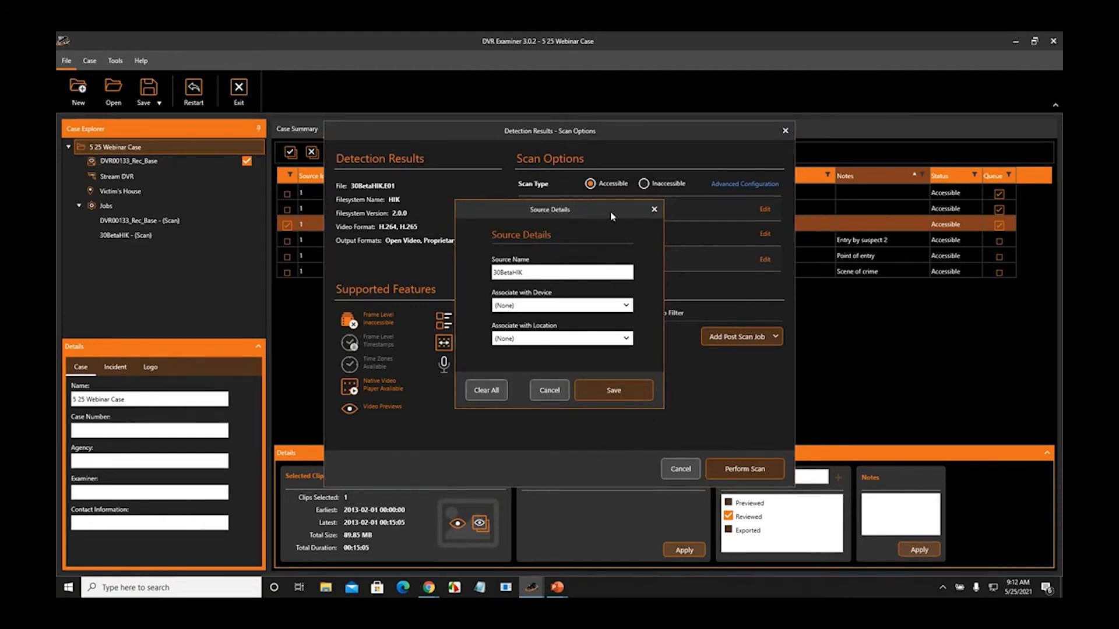
left_click(623, 301)
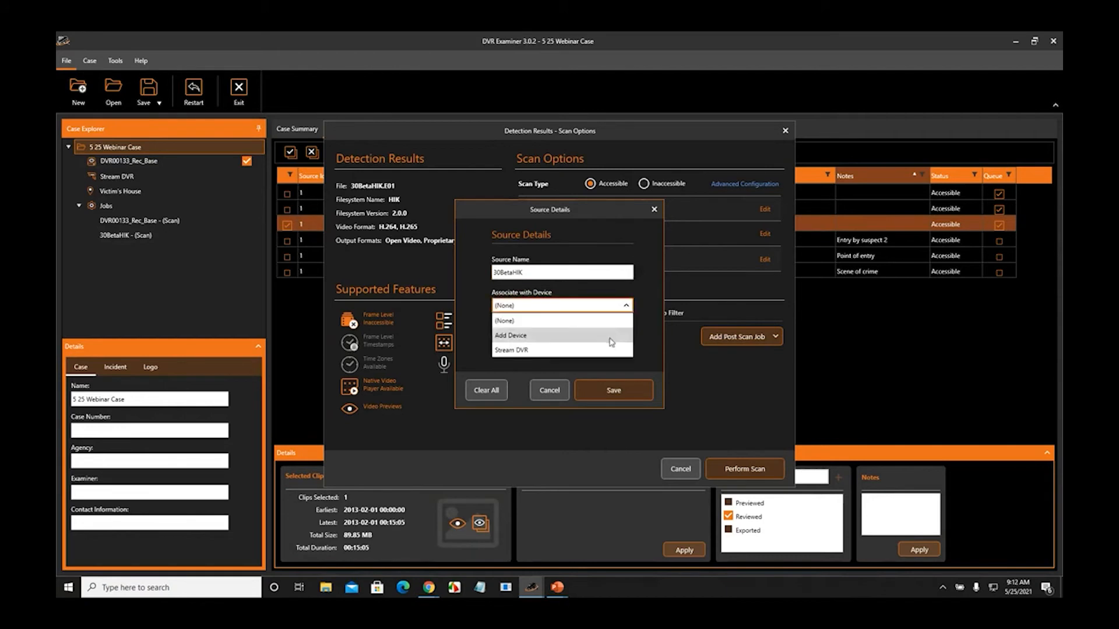
left_click(609, 321)
left_click(627, 339)
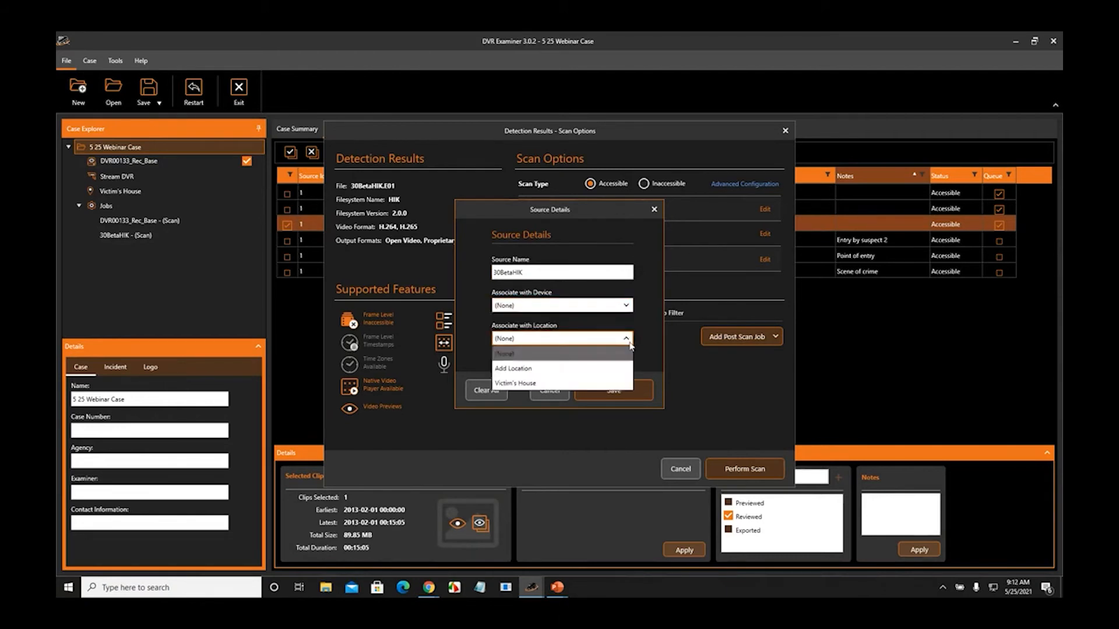
left_click(646, 328)
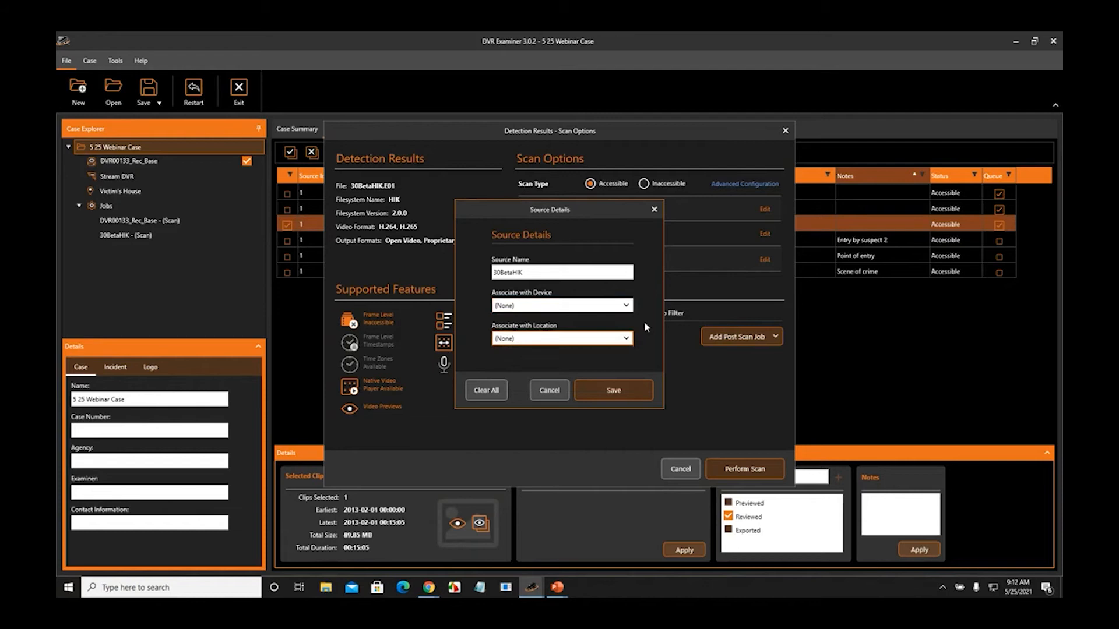
left_click(654, 209)
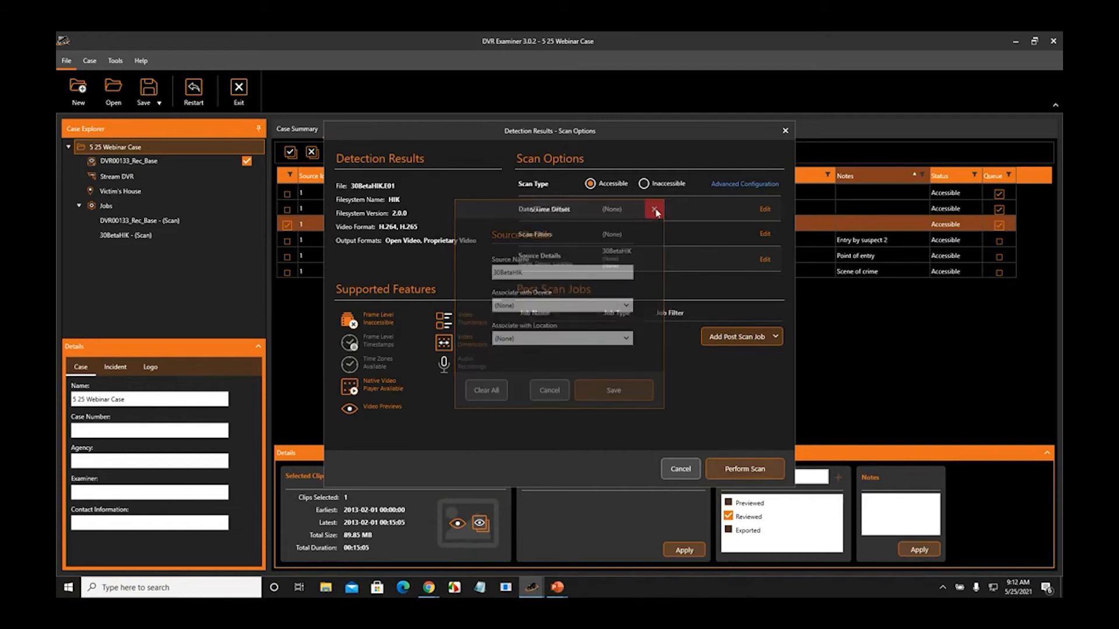
- Try enabling the last-hours, date/time range and channel scan filters with any and all matching, and discard them
left_click(765, 235)
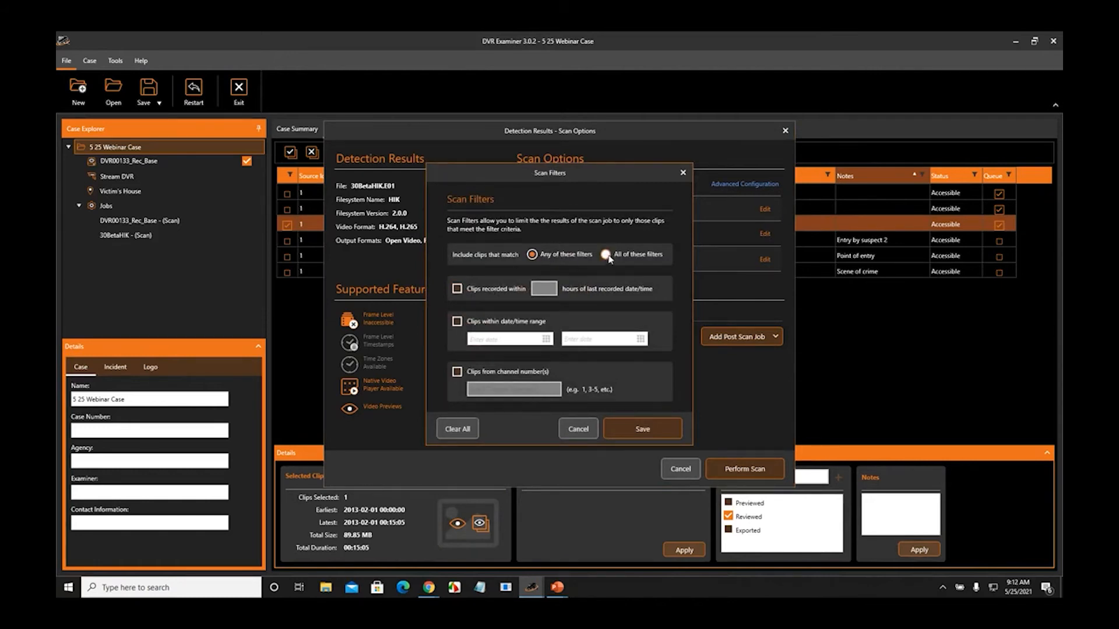
left_click(532, 254)
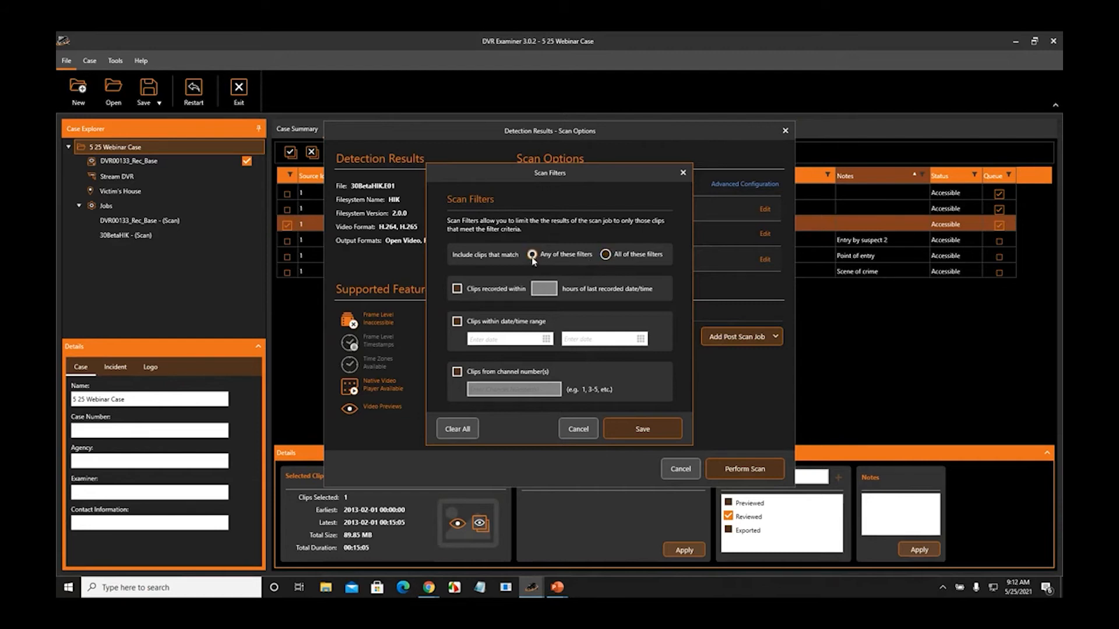
left_click(606, 259)
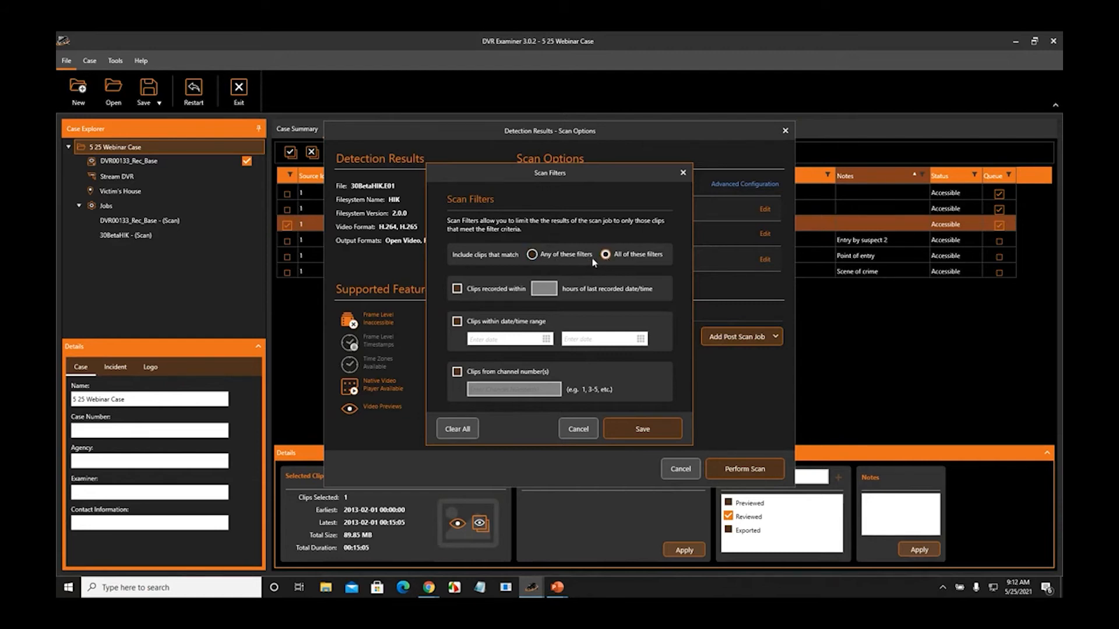
left_click(533, 257)
left_click(458, 289)
left_click(458, 322)
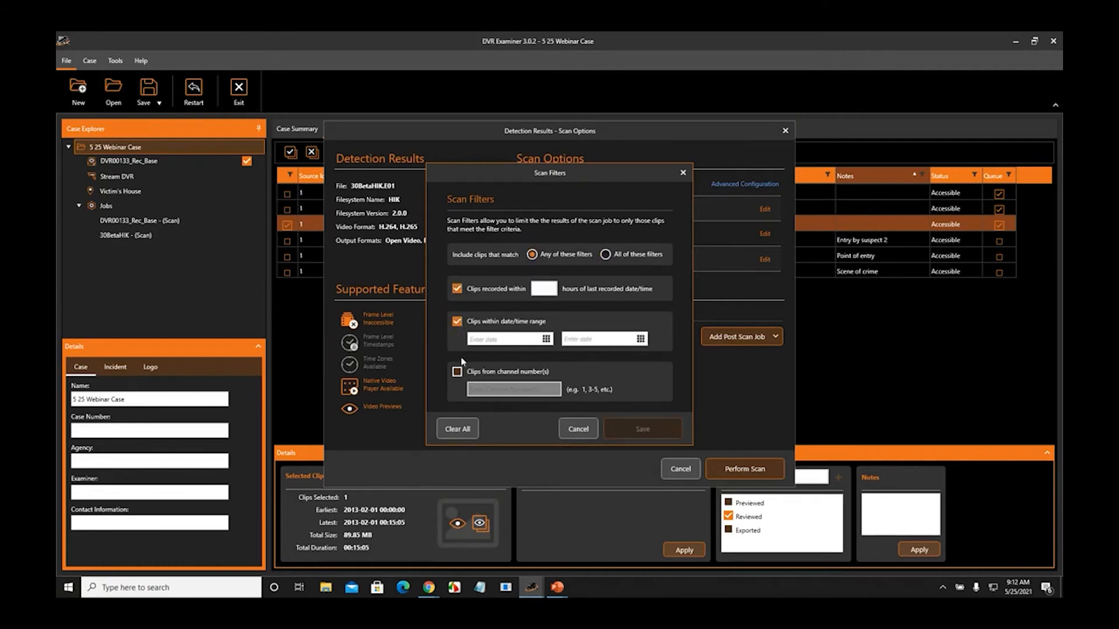
left_click(458, 373)
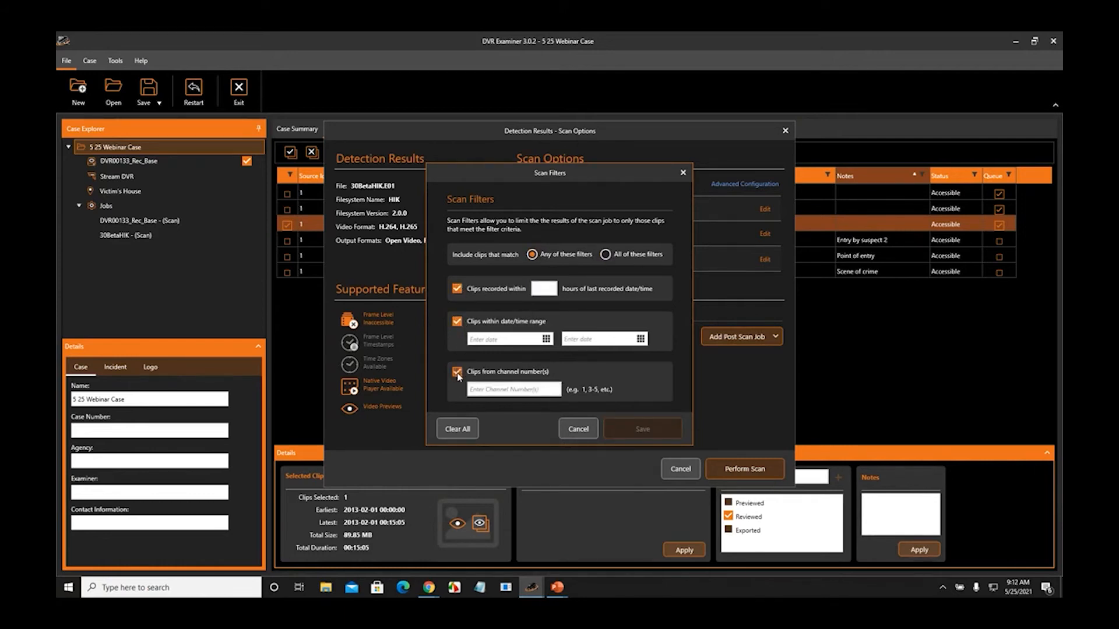
left_click(607, 257)
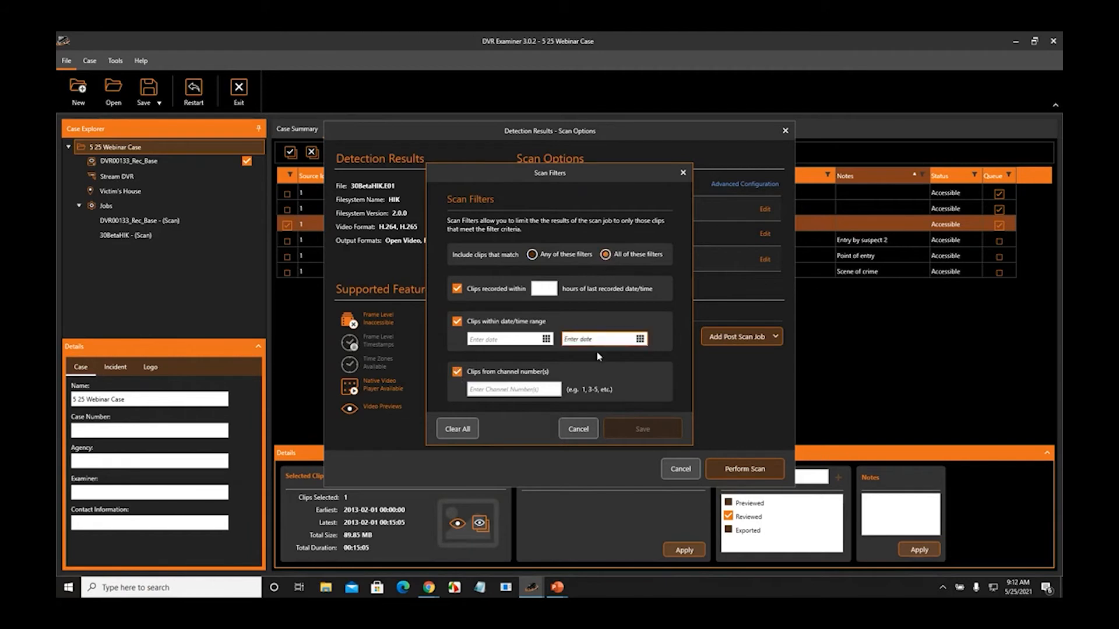
left_click(577, 429)
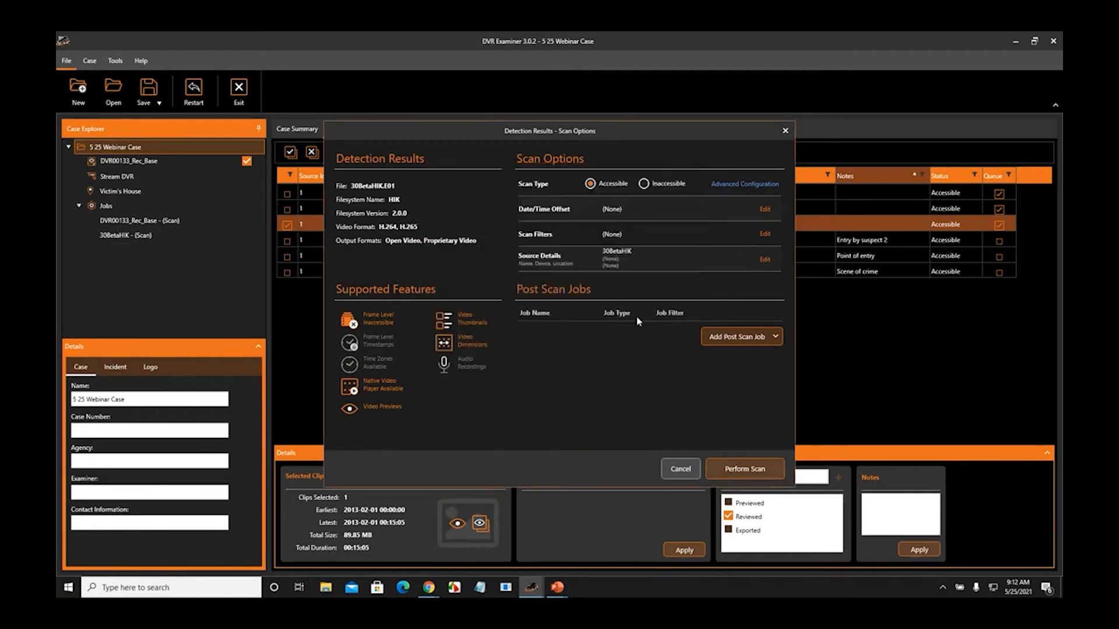
- Set a timespan date/time offset of 1 hour and 1 minute ahead of actual time for the scan and save it
left_click(765, 211)
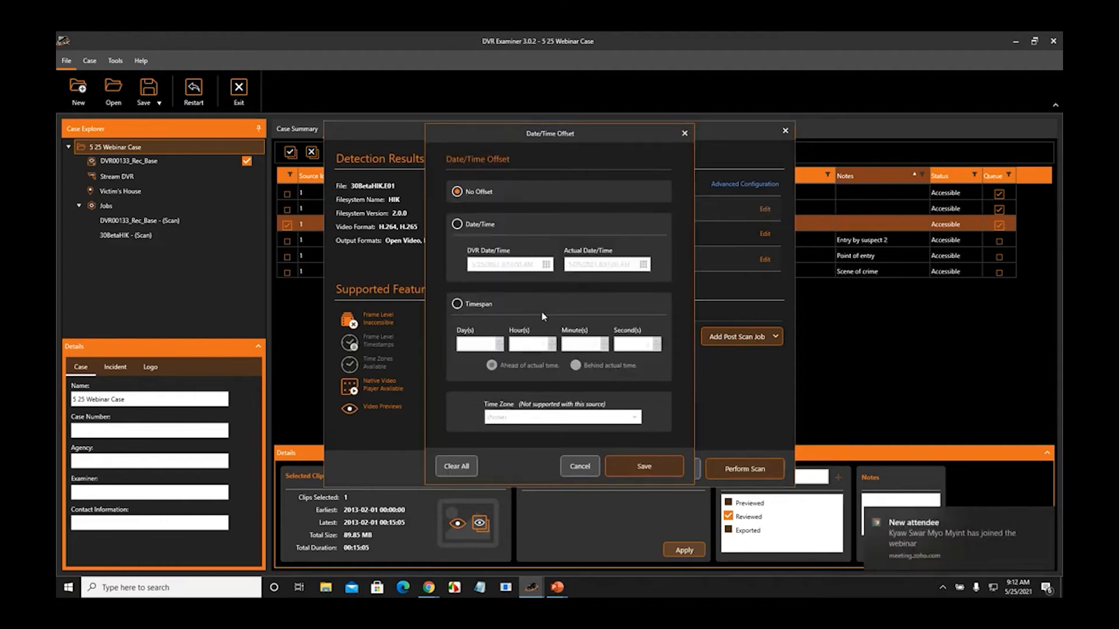
left_click(457, 305)
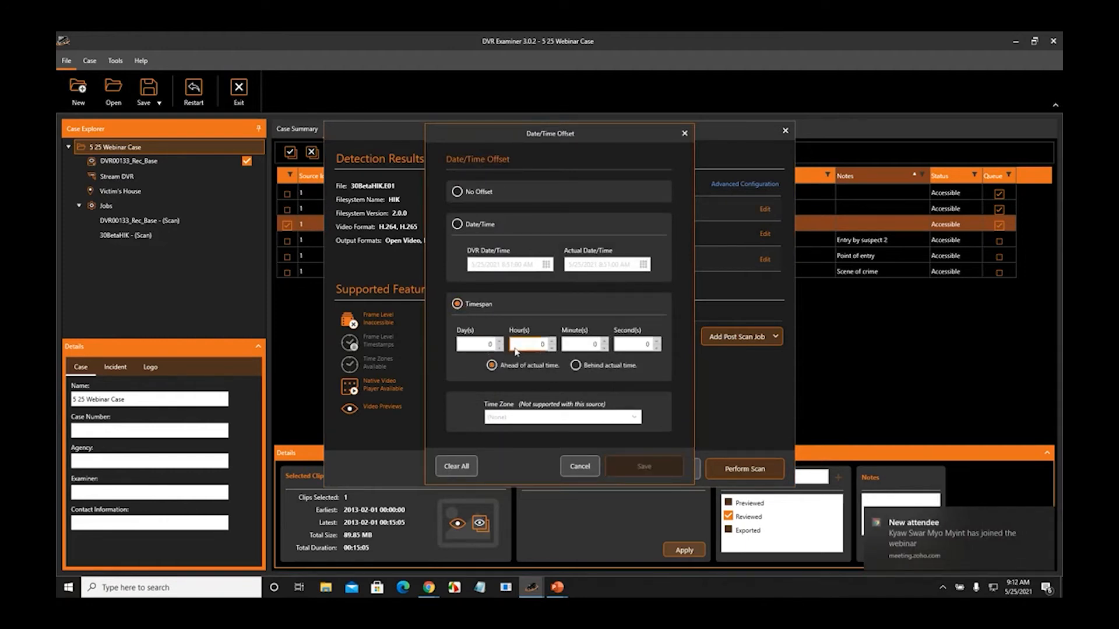
left_click(551, 345)
left_click(551, 342)
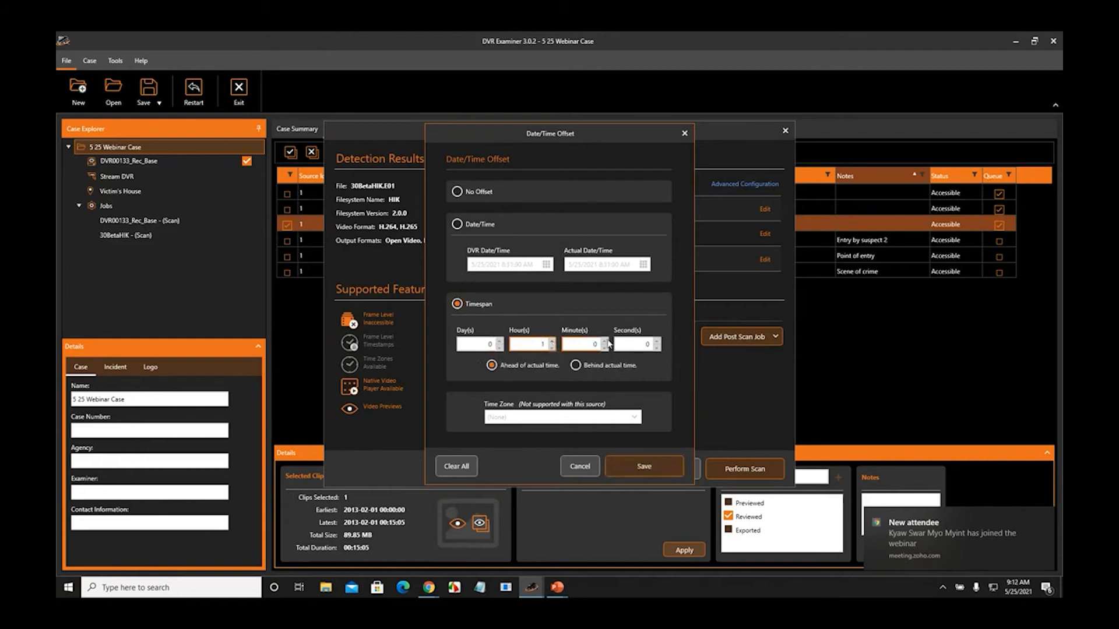
left_click(605, 342)
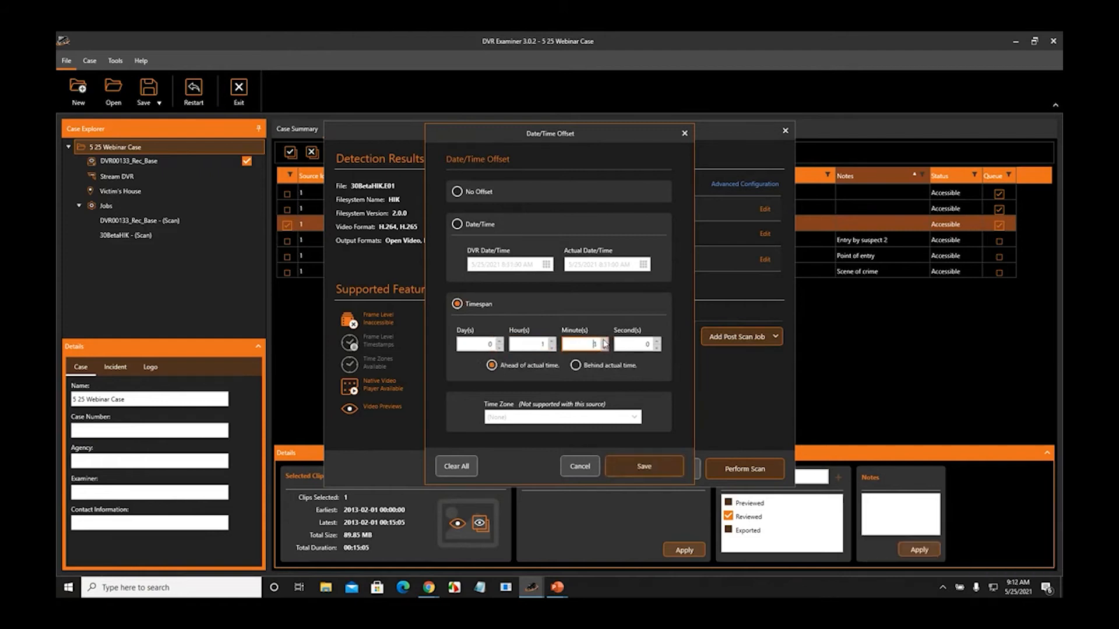
left_click(632, 466)
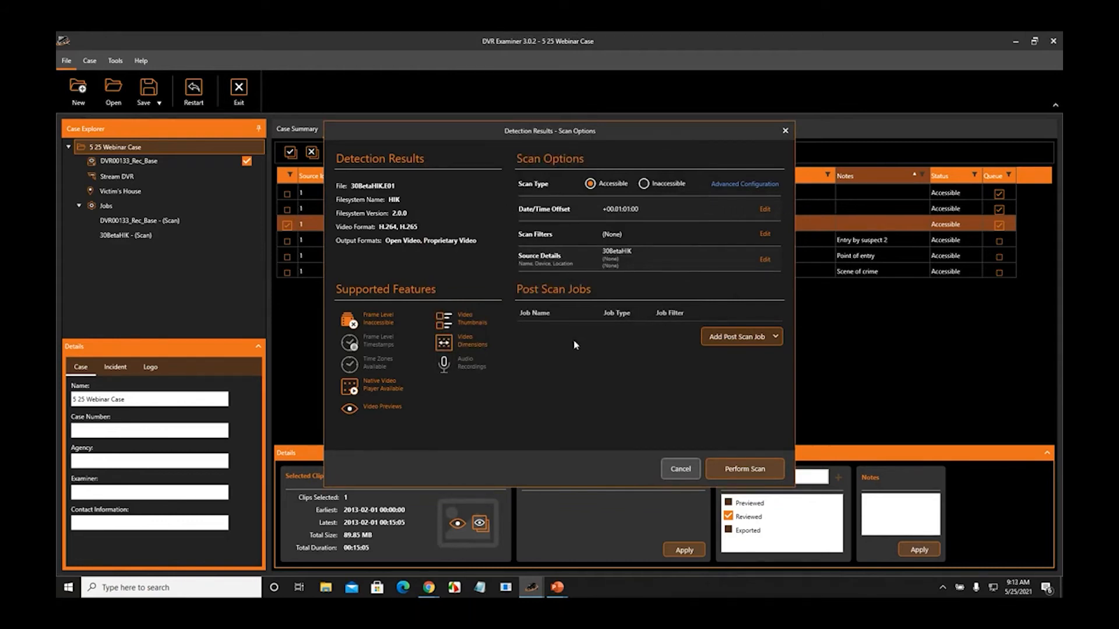
- Perform the accessible scan of 30BetaHIK without a post scan job and display the clip list
left_click(737, 341)
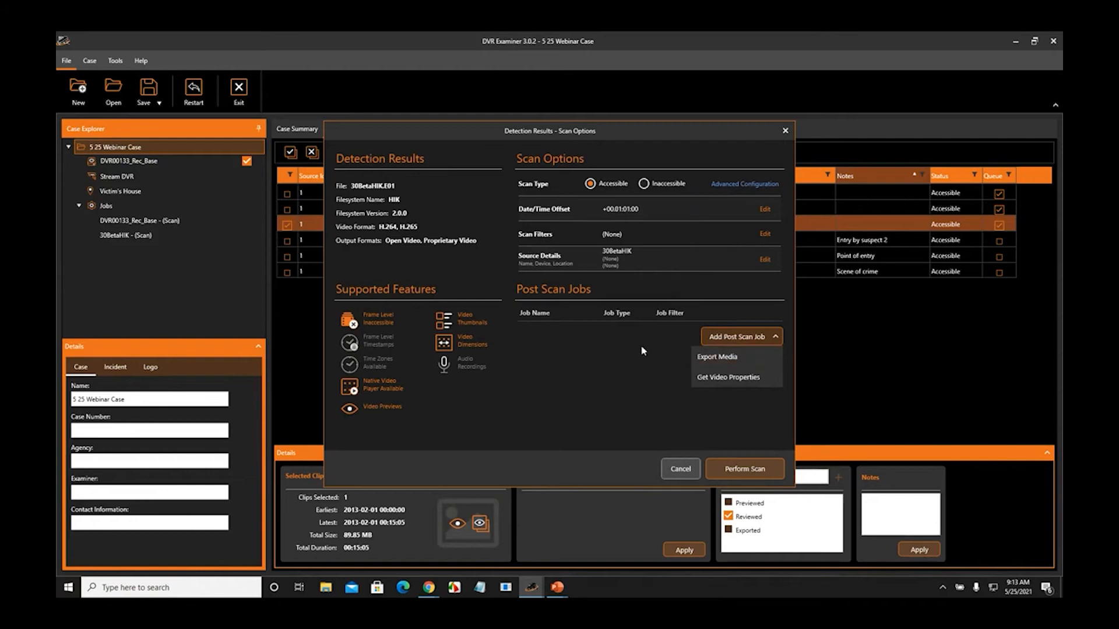
left_click(714, 449)
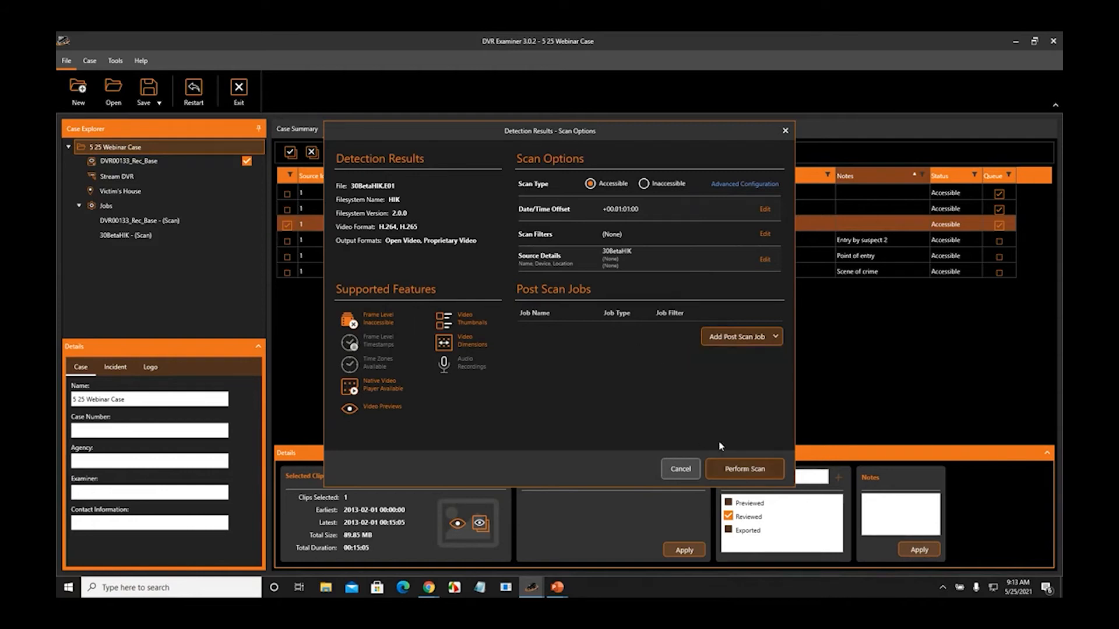
left_click(752, 475)
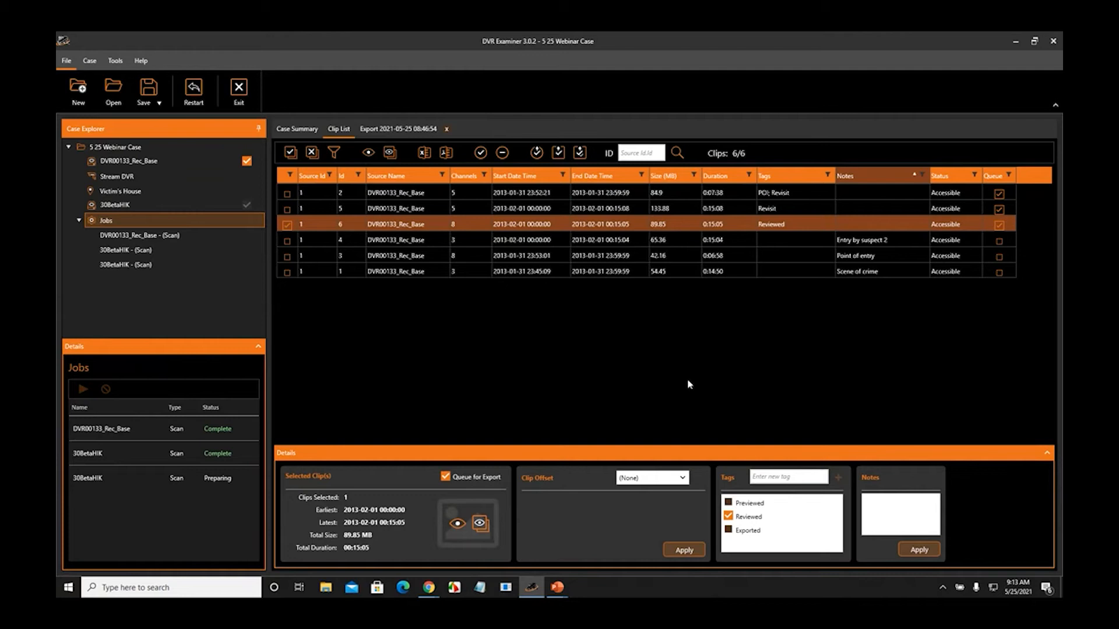
left_click(132, 485)
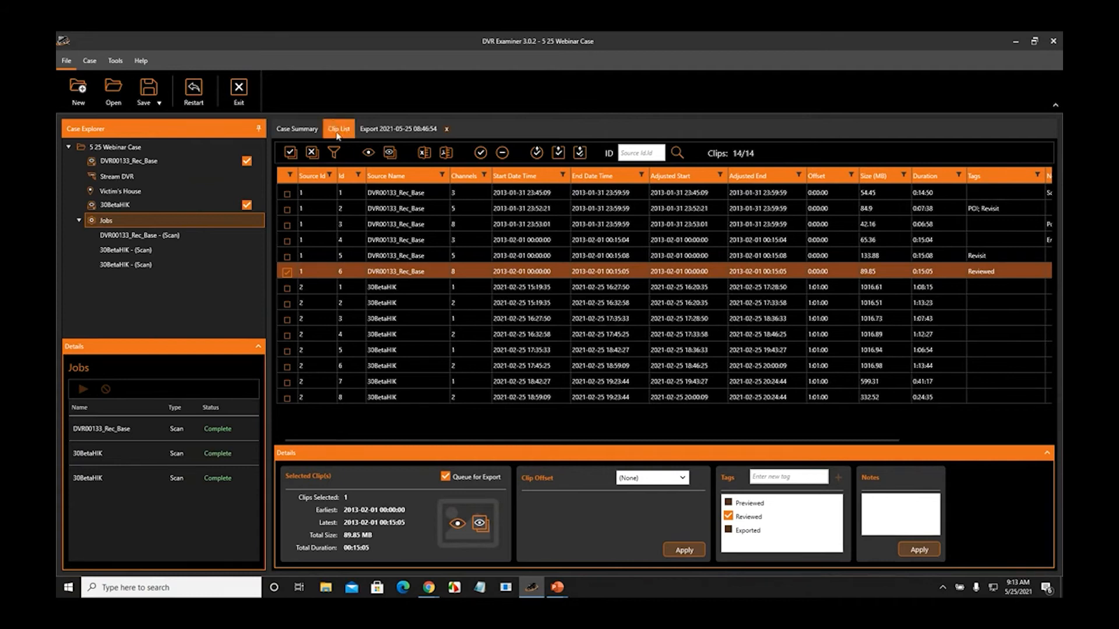
- Switch to the slide show and advance to the Clip List Fields + Filters slide
key("alt+Tab")
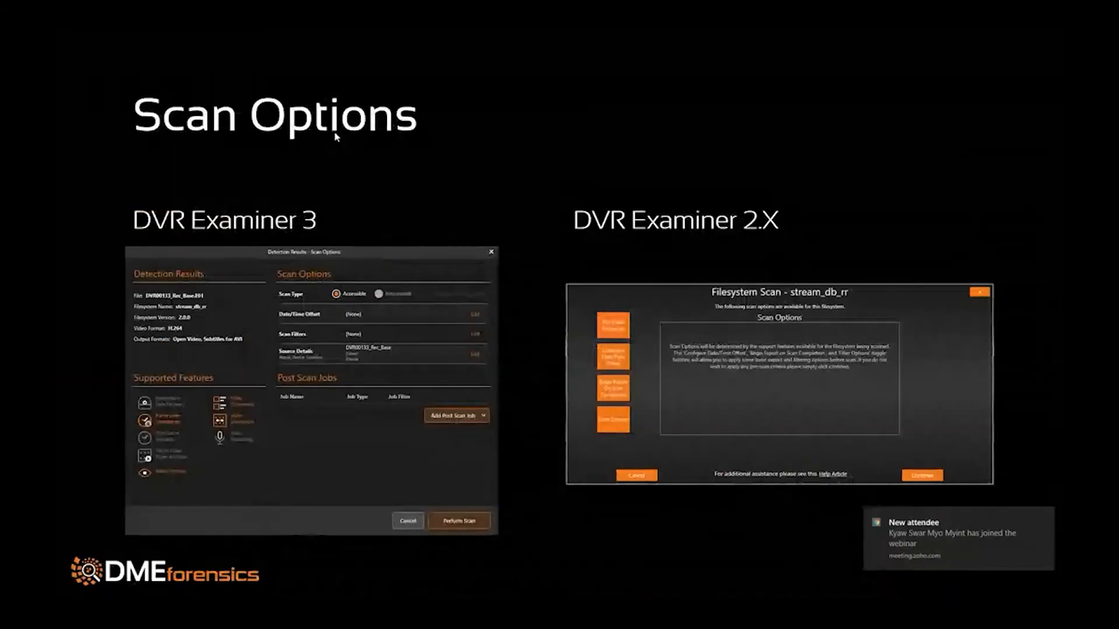
key("Right")
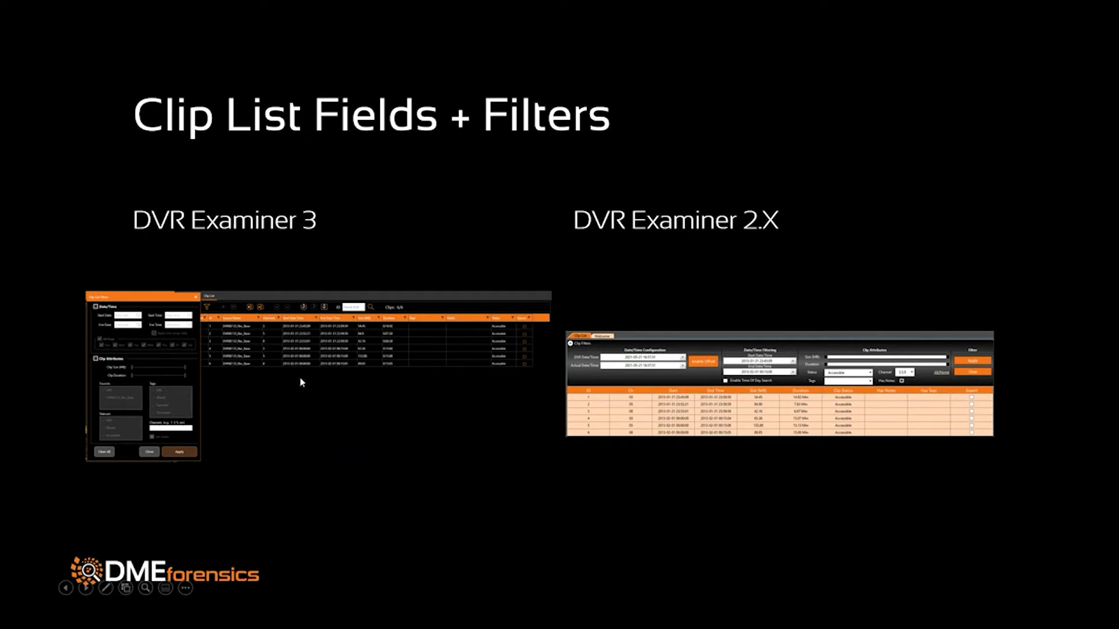
- Return to DVR Examiner and view the filter options of the clip list's Id column without applying any
key("alt+Tab")
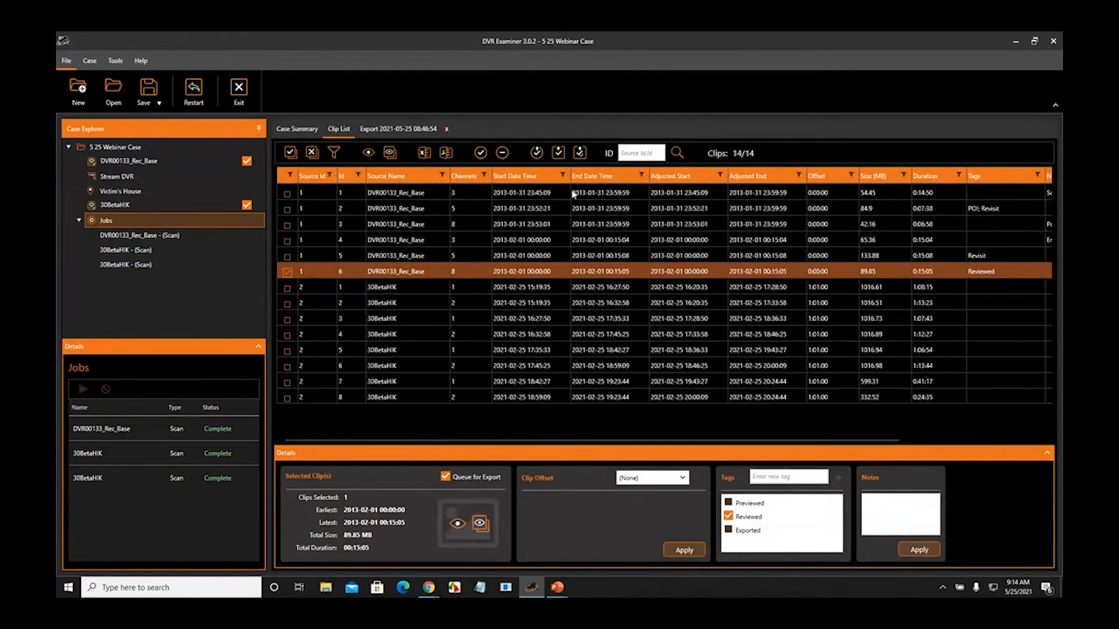
left_click(358, 177)
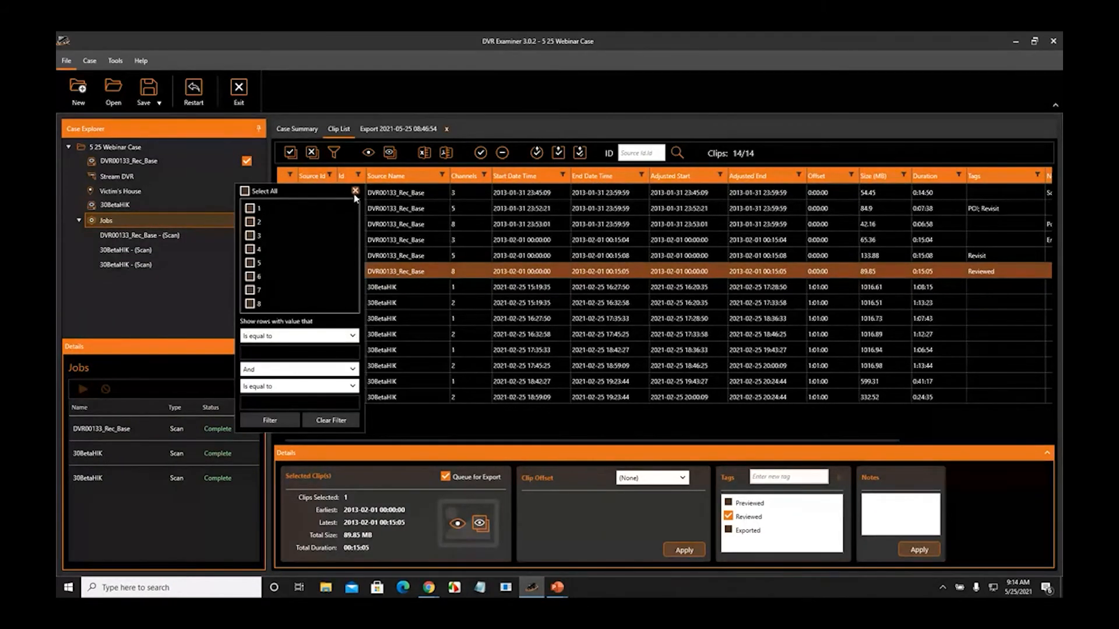
left_click(355, 192)
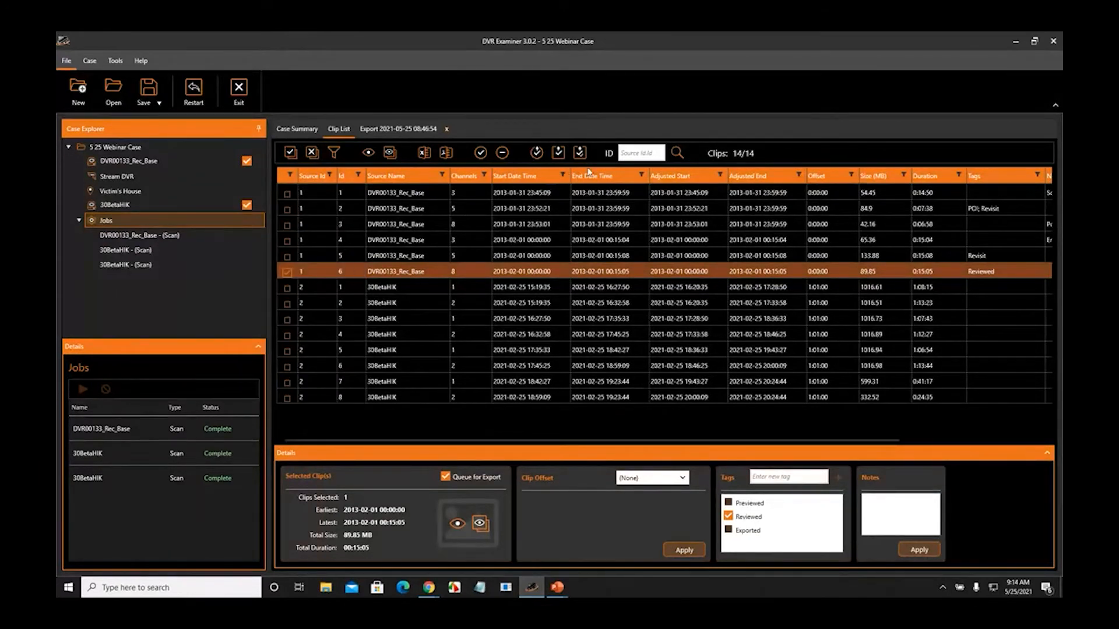
- Search the clip list for ID 4, clear the clip selection, and find the next clip with that ID
left_click(640, 156)
type("500")
left_click(675, 153)
type("4")
left_click(677, 153)
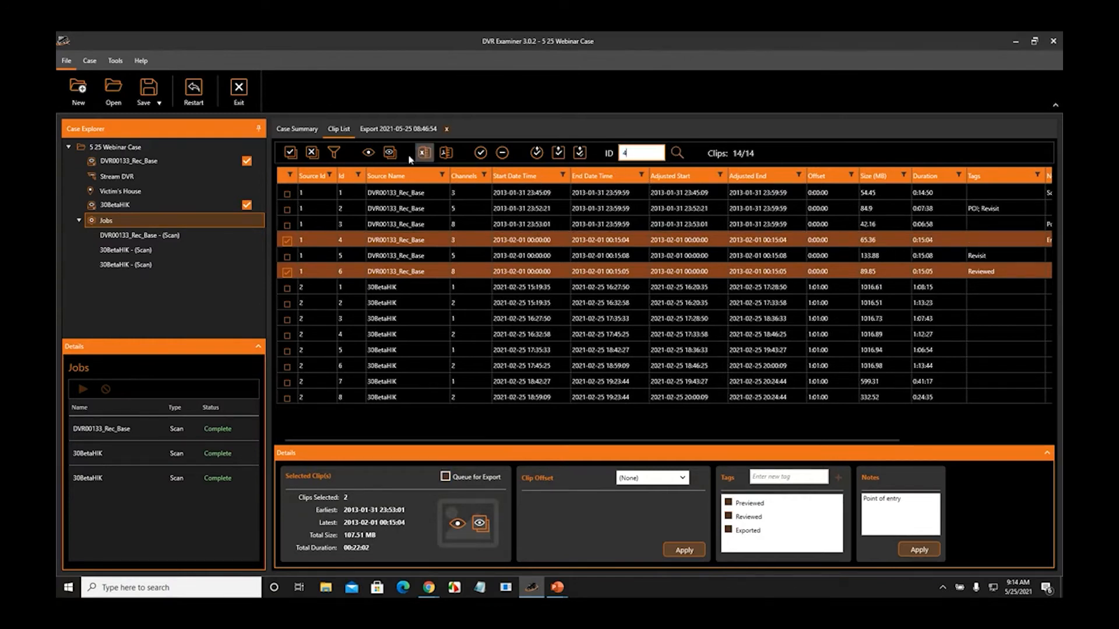
left_click(312, 153)
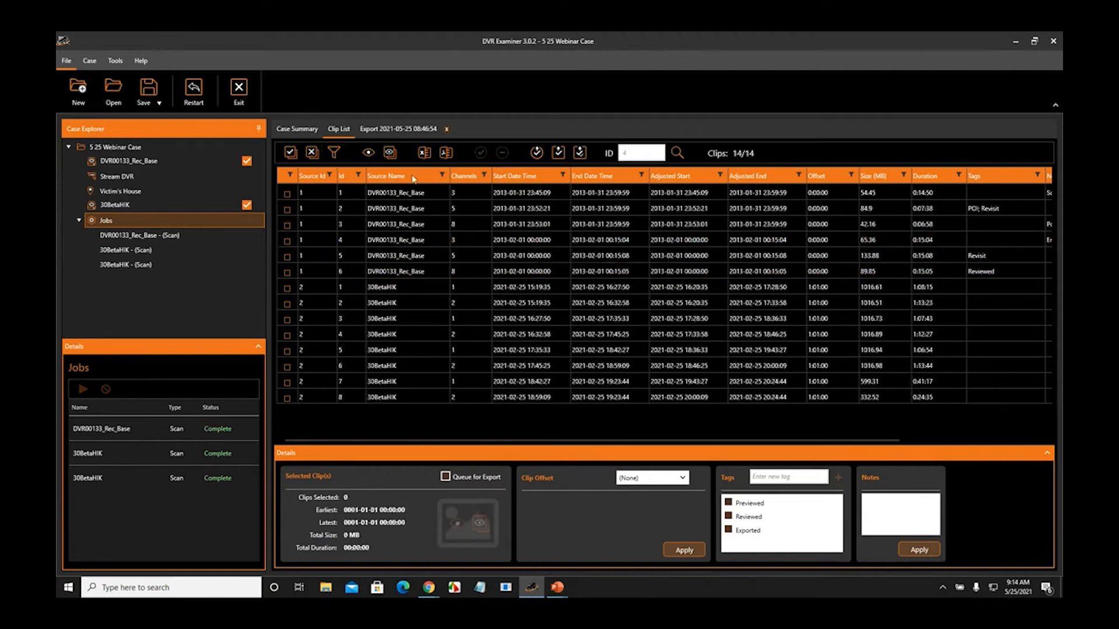
left_click(677, 152)
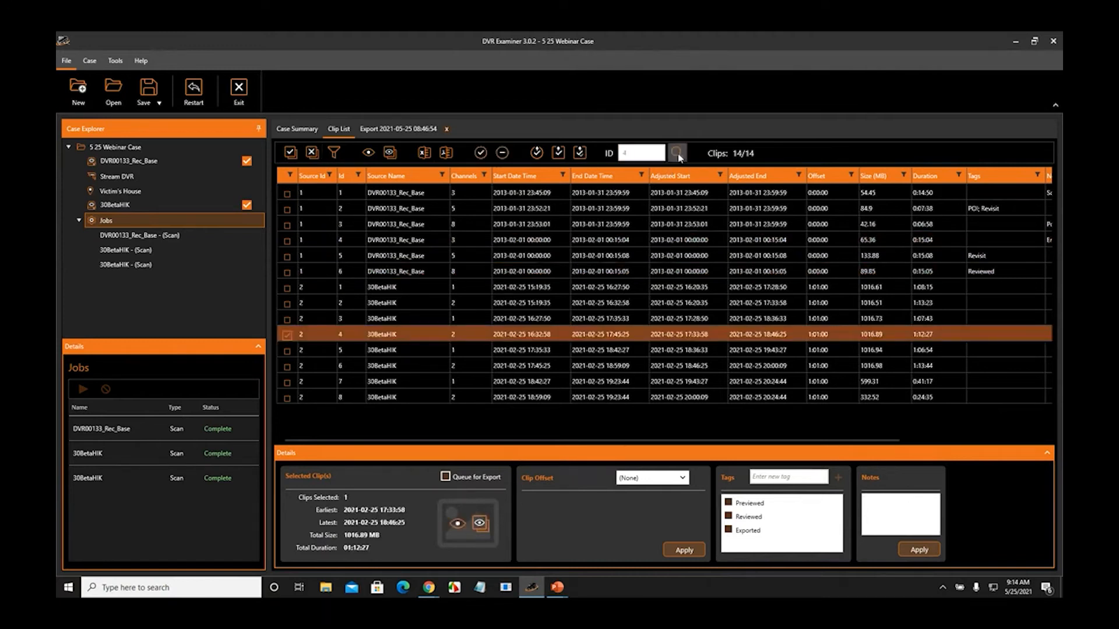
- Find the other clip with ID 4 in the clip list and clear the clip selection
left_click(678, 155)
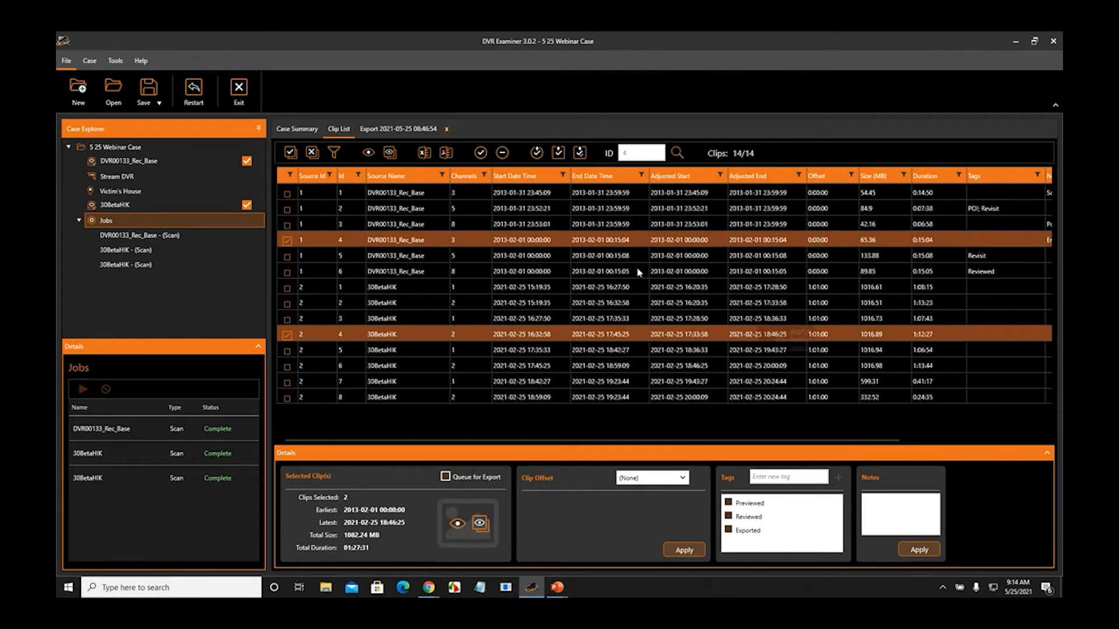
left_click(312, 153)
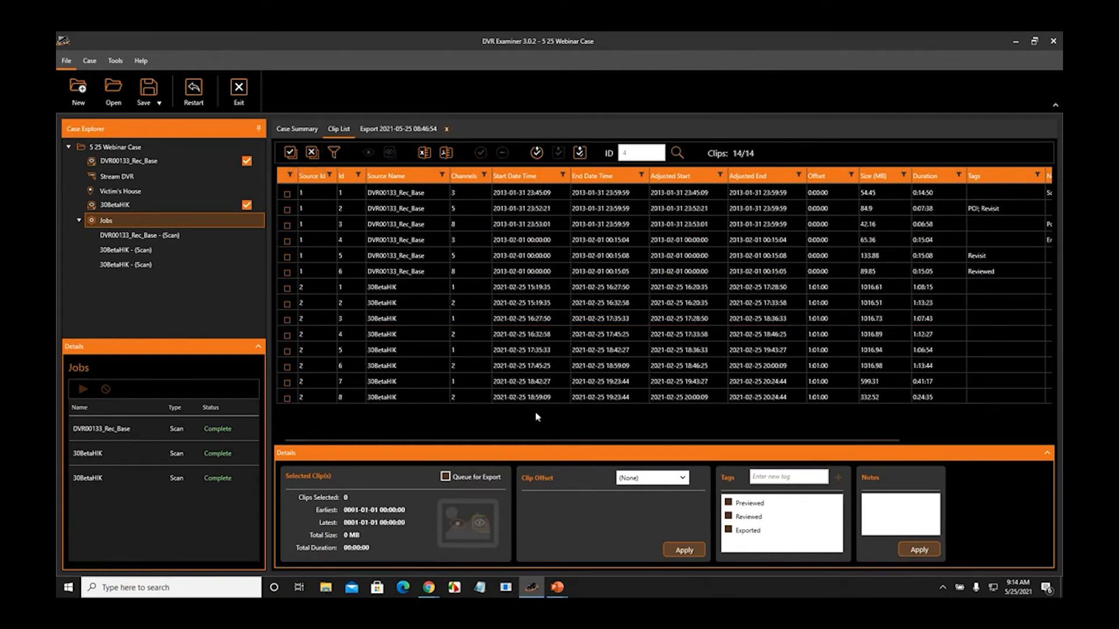
- Select the clip tagged Reviewed in the clip list and dismiss the attendee notifications
left_click_drag(532, 439, 684, 422)
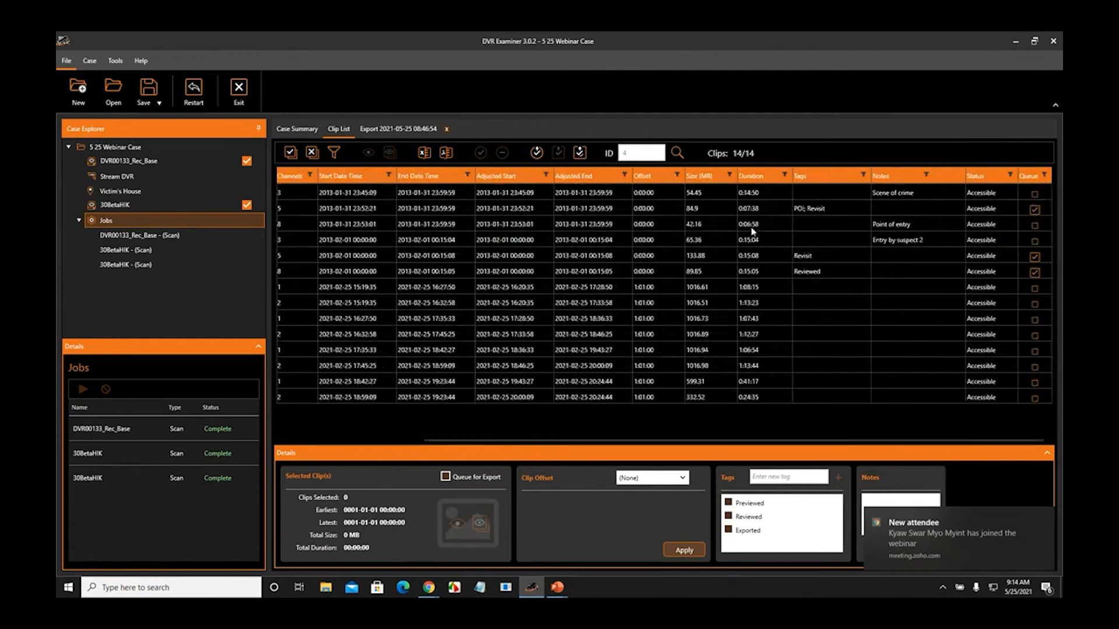
left_click(1045, 521)
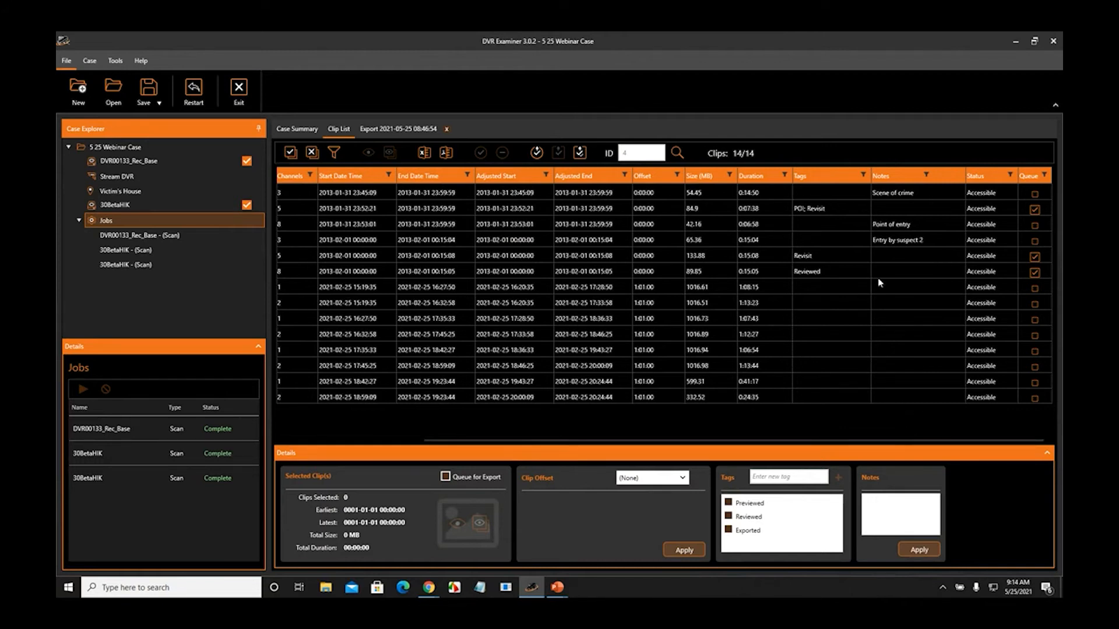
left_click(789, 277)
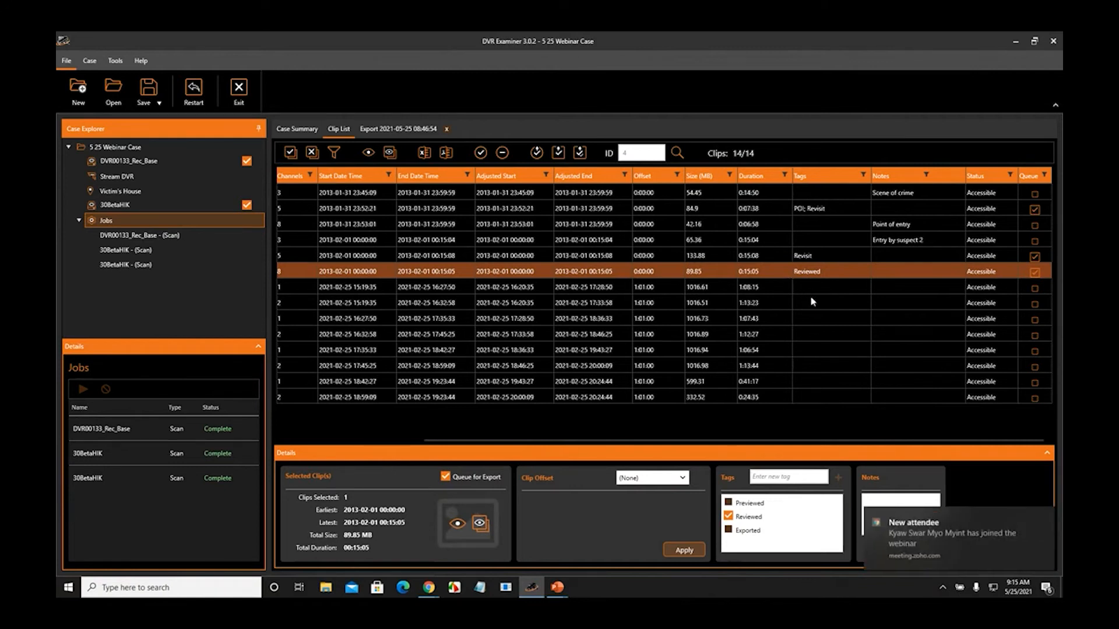
left_click(1044, 520)
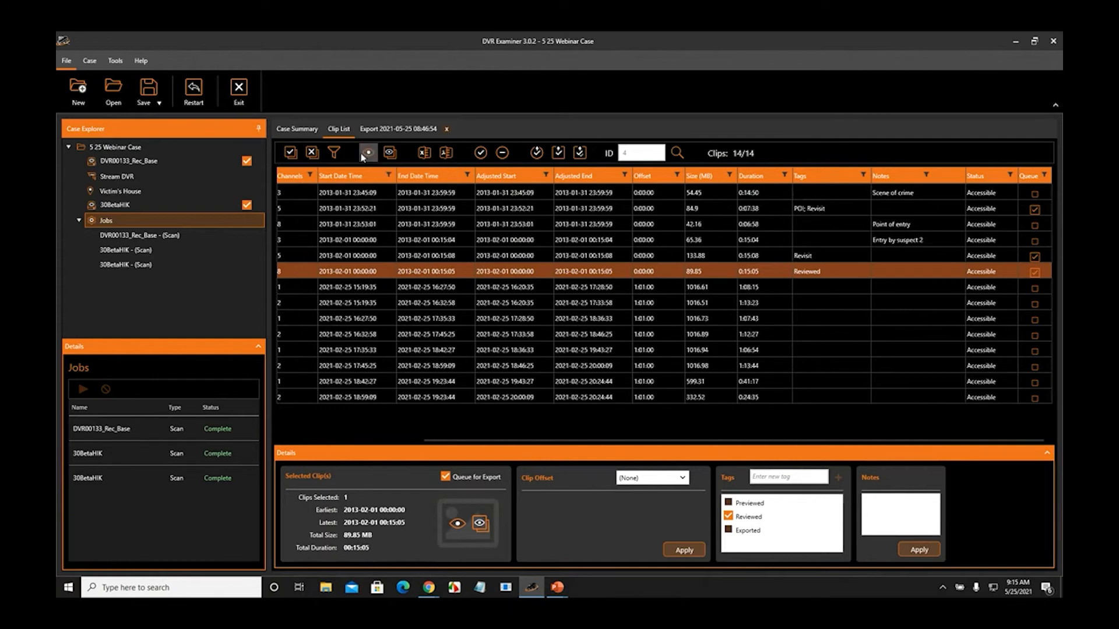
- Review the date/time and attribute options in Clip List Filters, compare them with the slide show, and close the filters without applying any
left_click(332, 154)
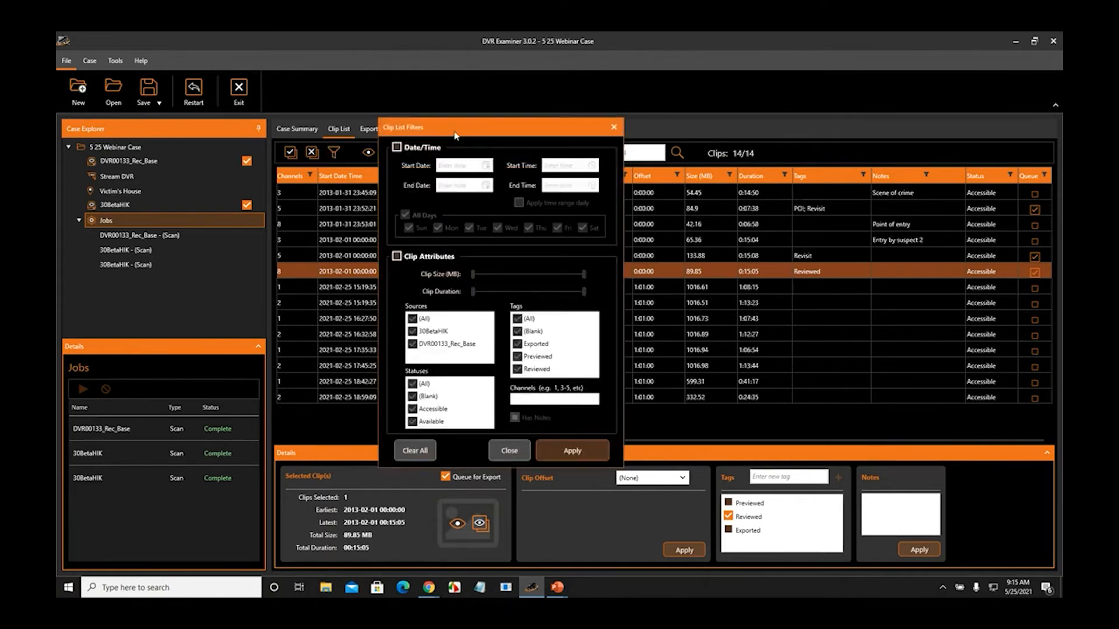
left_click_drag(454, 138, 411, 138)
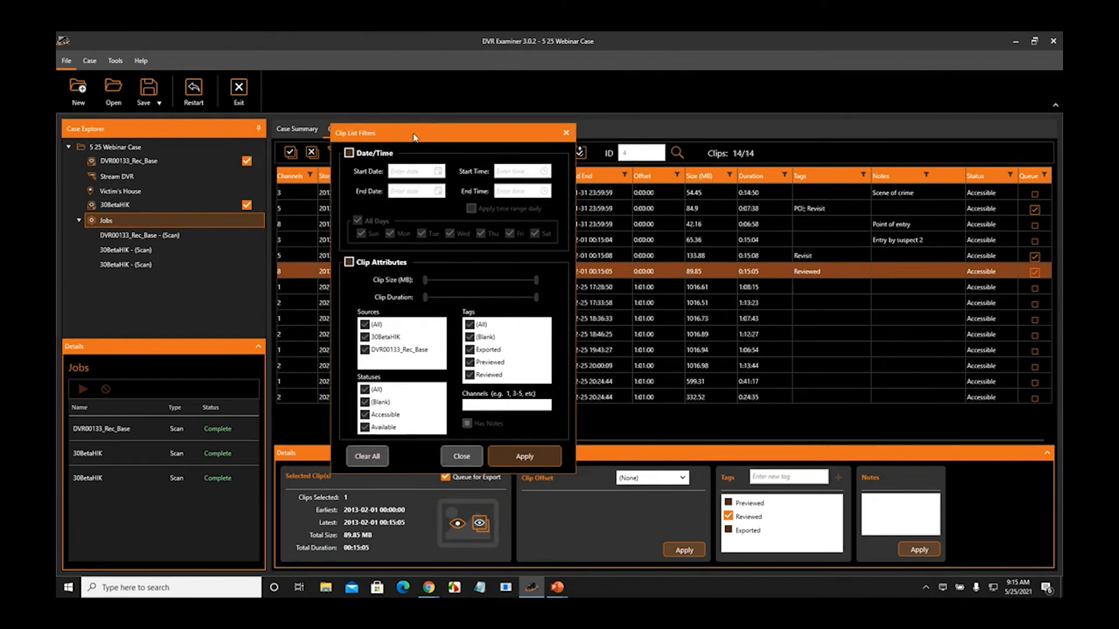
key("alt+Tab")
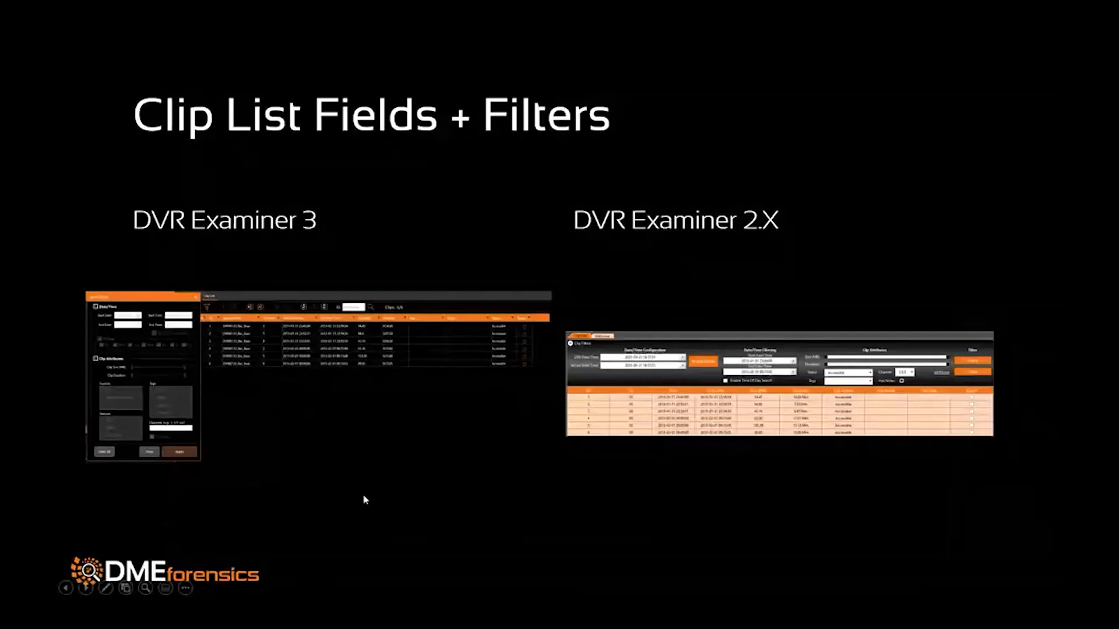
left_click(364, 496)
key("alt+Tab")
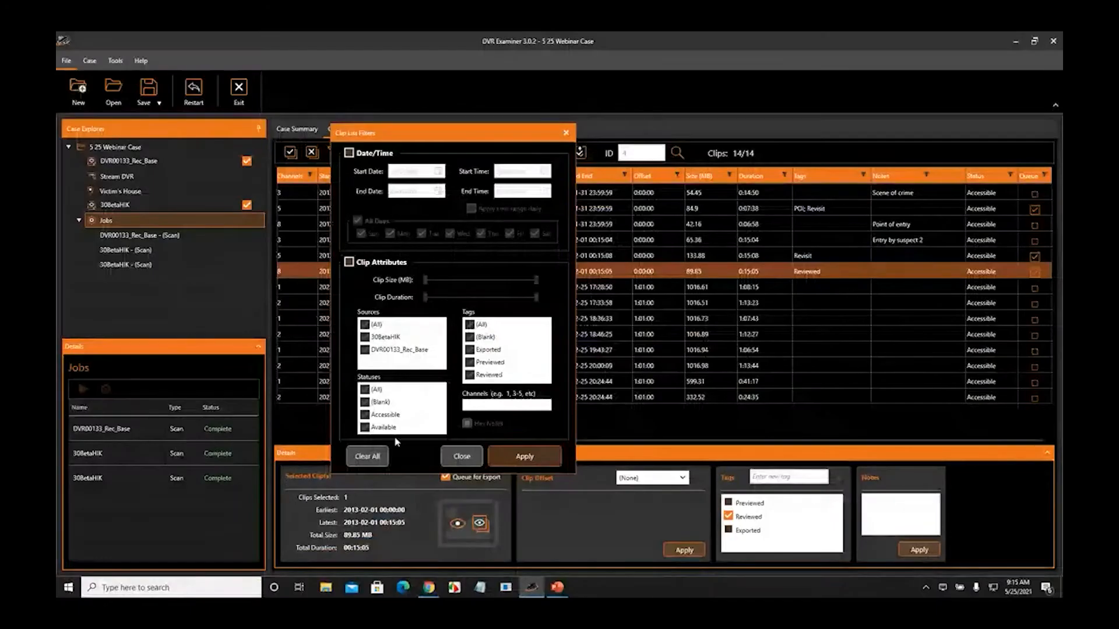
left_click_drag(460, 138, 545, 137)
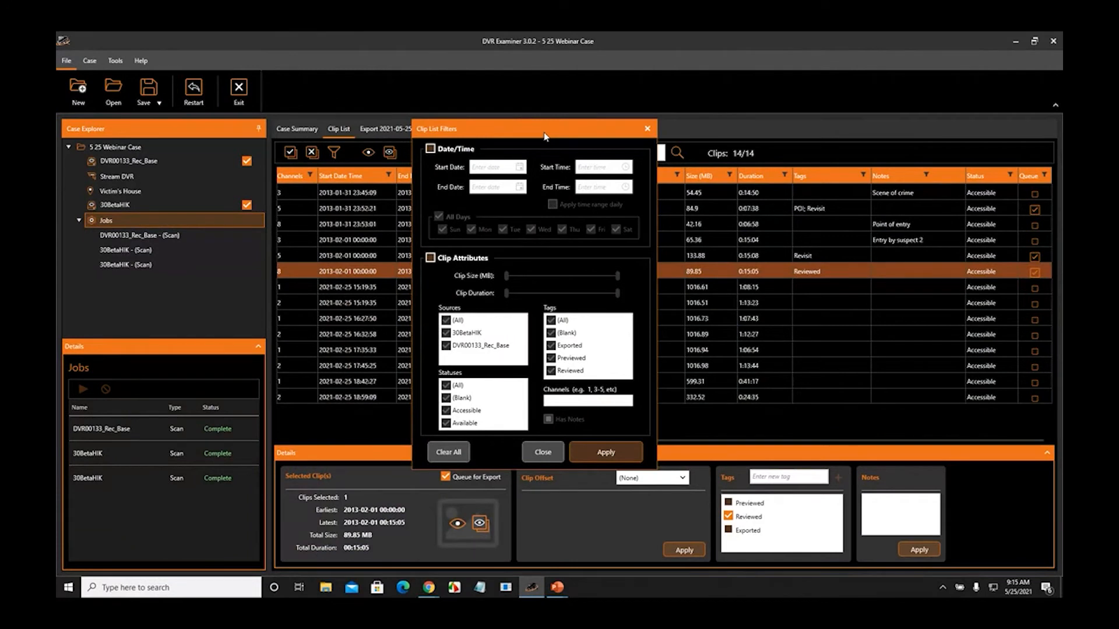
left_click_drag(536, 132, 512, 152)
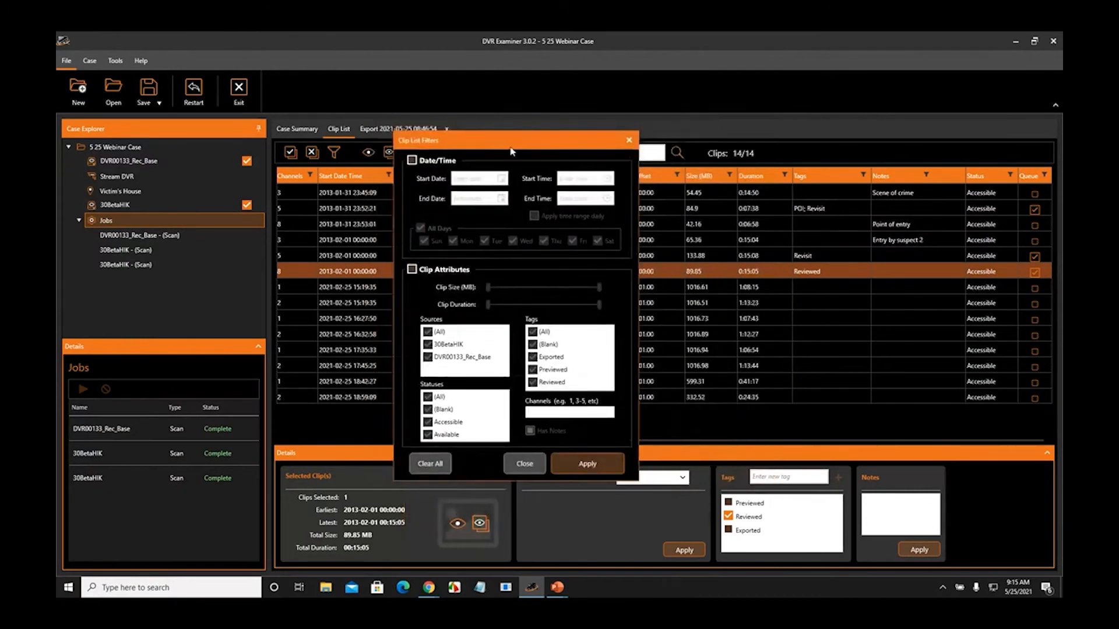
left_click(629, 140)
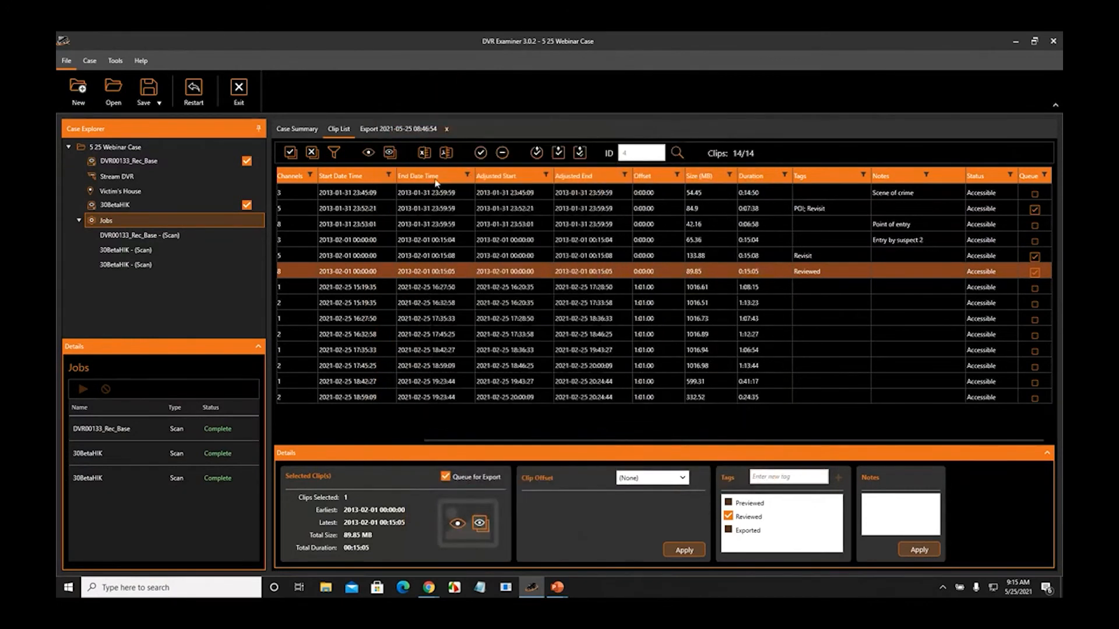
- View the filter options of the End Date Time, Adjusted Start, Adjusted End and Offset columns
left_click(468, 175)
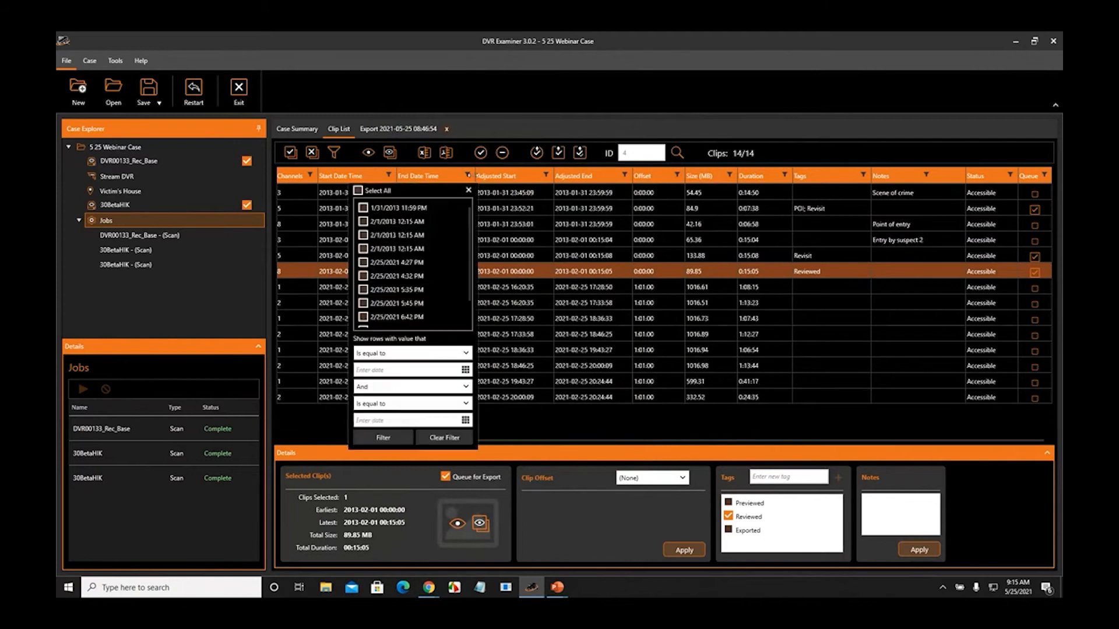
left_click(546, 176)
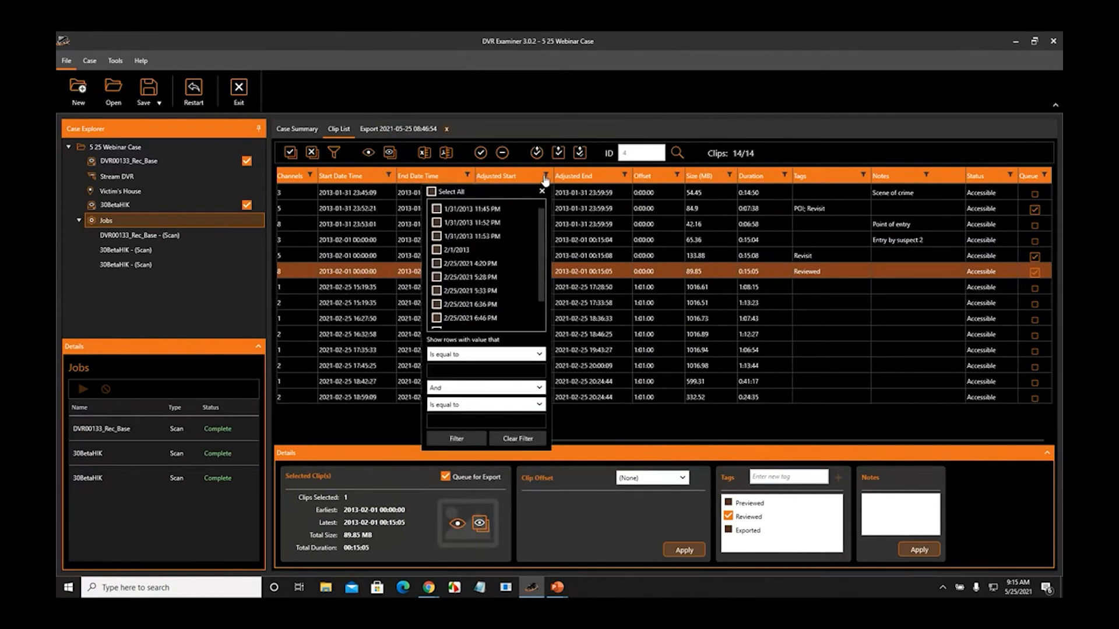
left_click(625, 176)
left_click(677, 176)
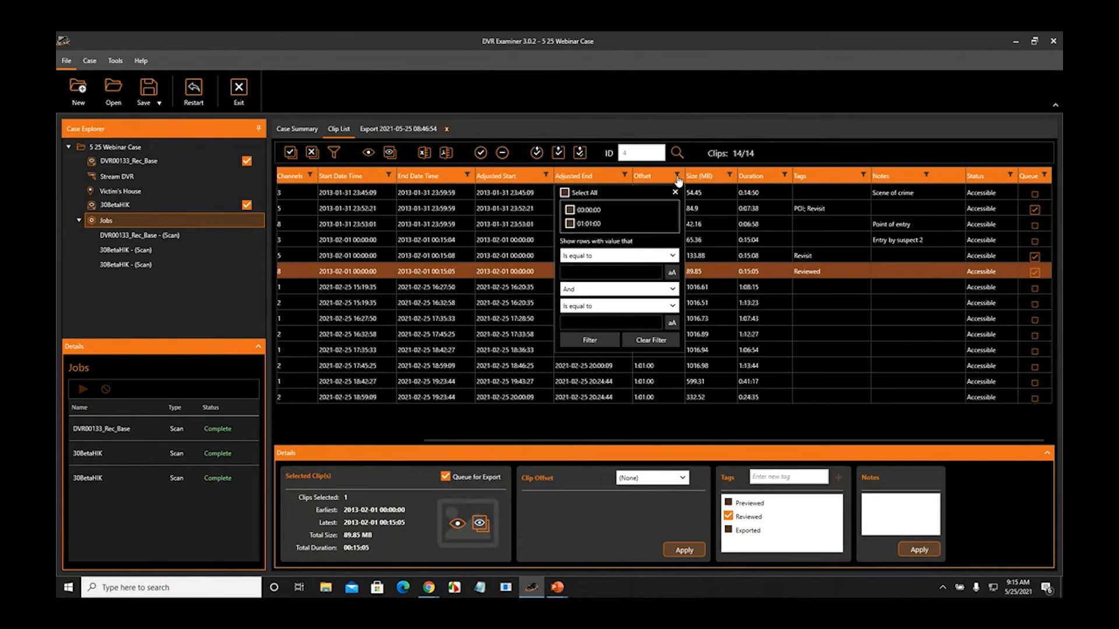
- Try filtering the End Date Time column by 1/31/2013 11:59 PM and 2/1/2013 12:15 AM, and deselect both values
left_click(467, 178)
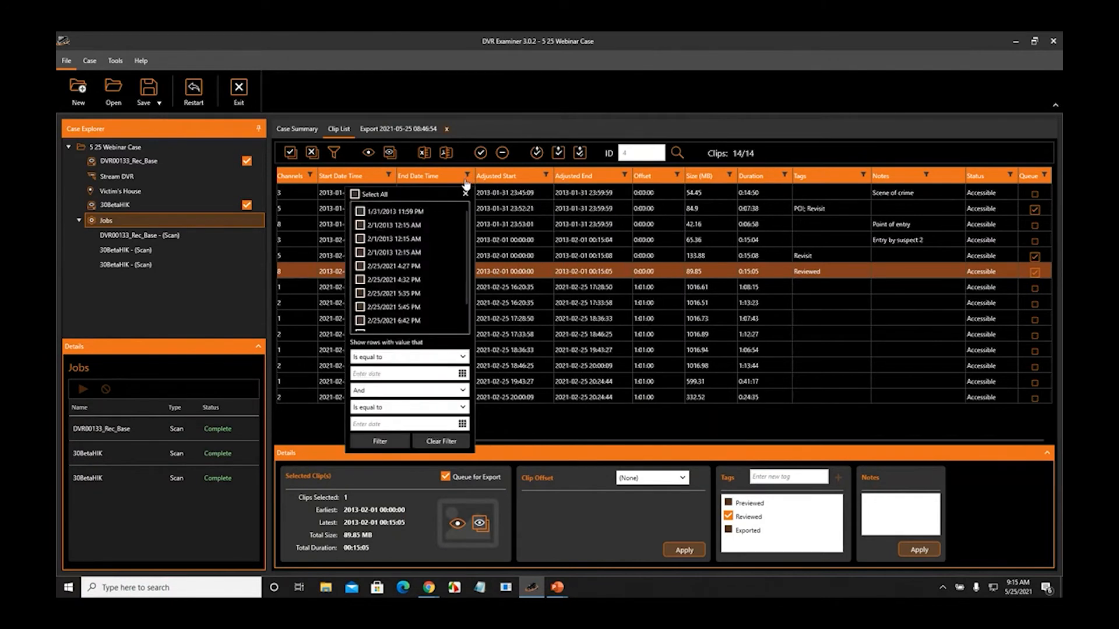
left_click(361, 212)
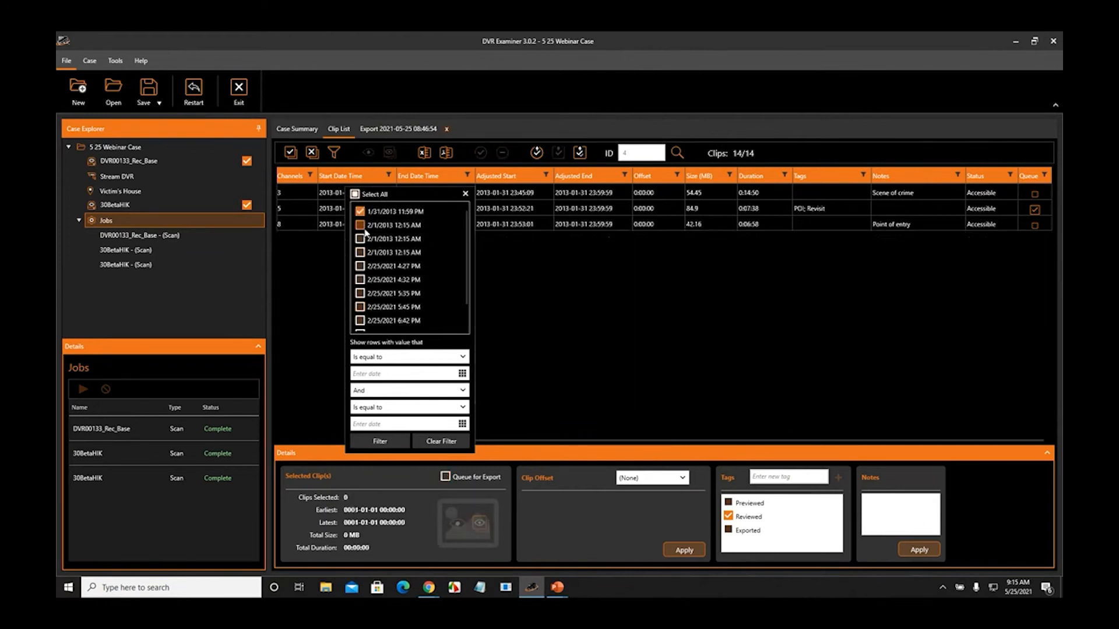
left_click(360, 225)
left_click(360, 225)
left_click(360, 211)
- Review the End Date Time filter's comparison conditions, keep Is equal to, and close the filter without entering a date
left_click(400, 357)
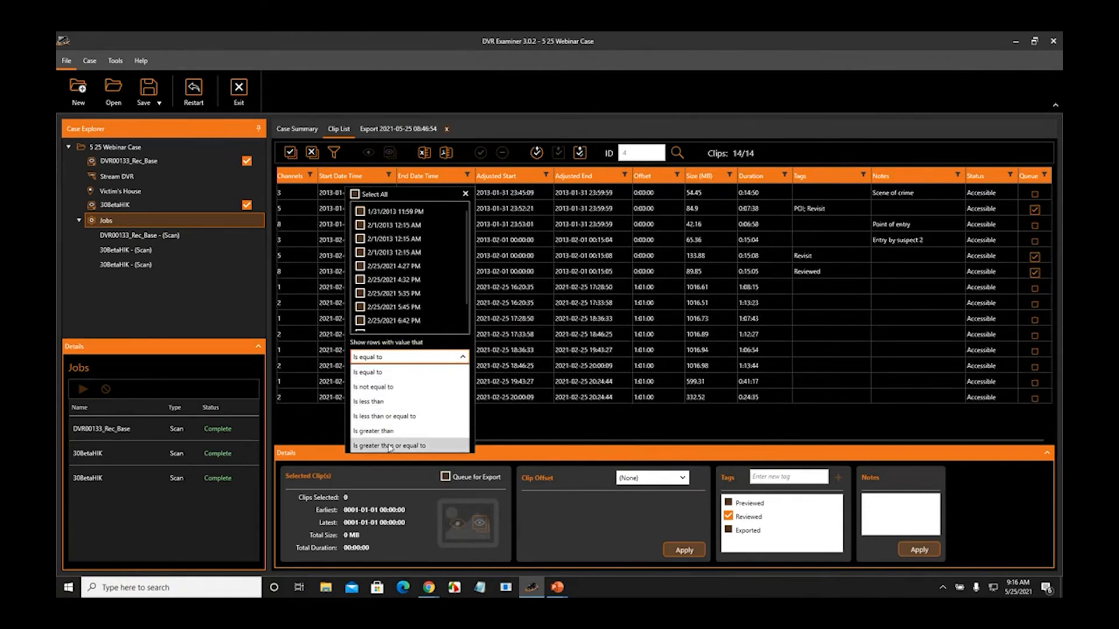
left_click(383, 371)
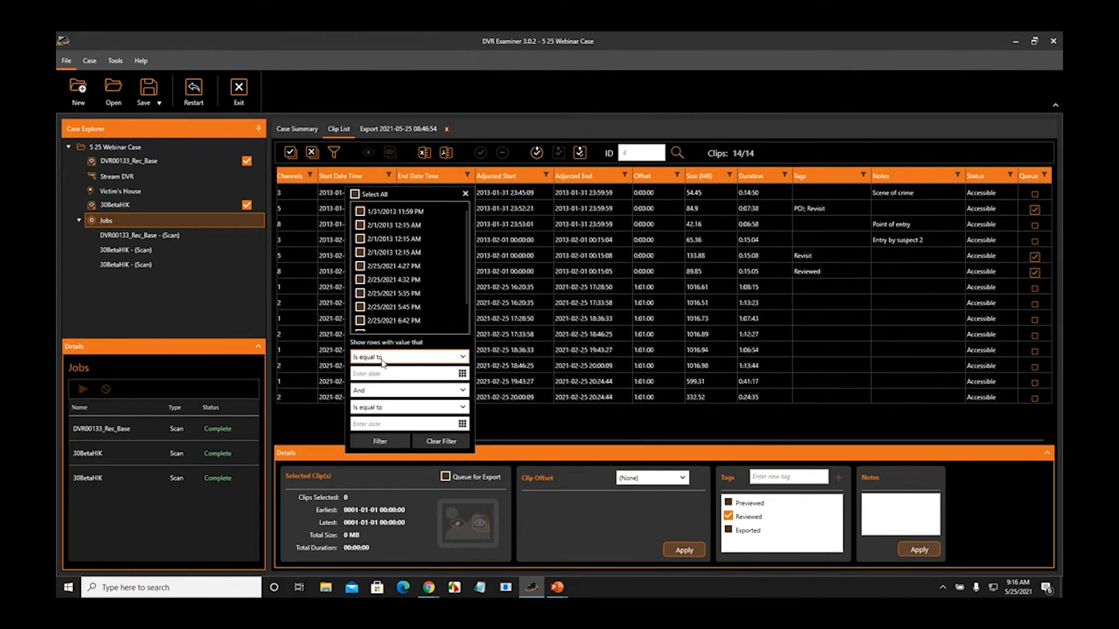
left_click(382, 377)
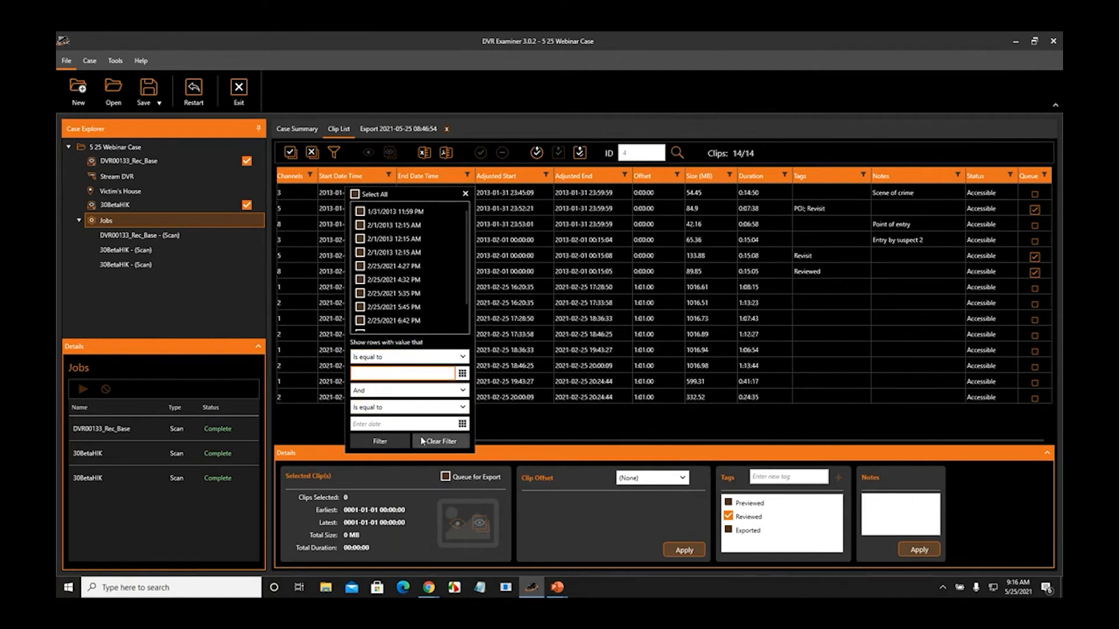
left_click(465, 194)
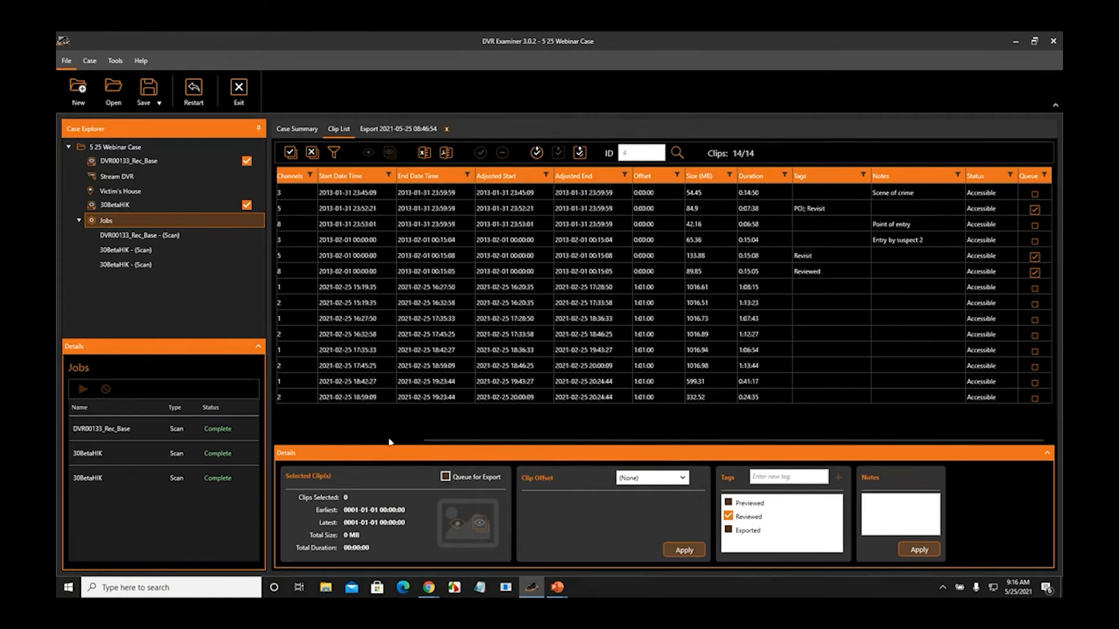
- Try filtering the Source Name column by DVR00133_Rec_Base and by 30BetaHIK, and close the filter with neither source selected
left_click_drag(443, 441, 269, 440)
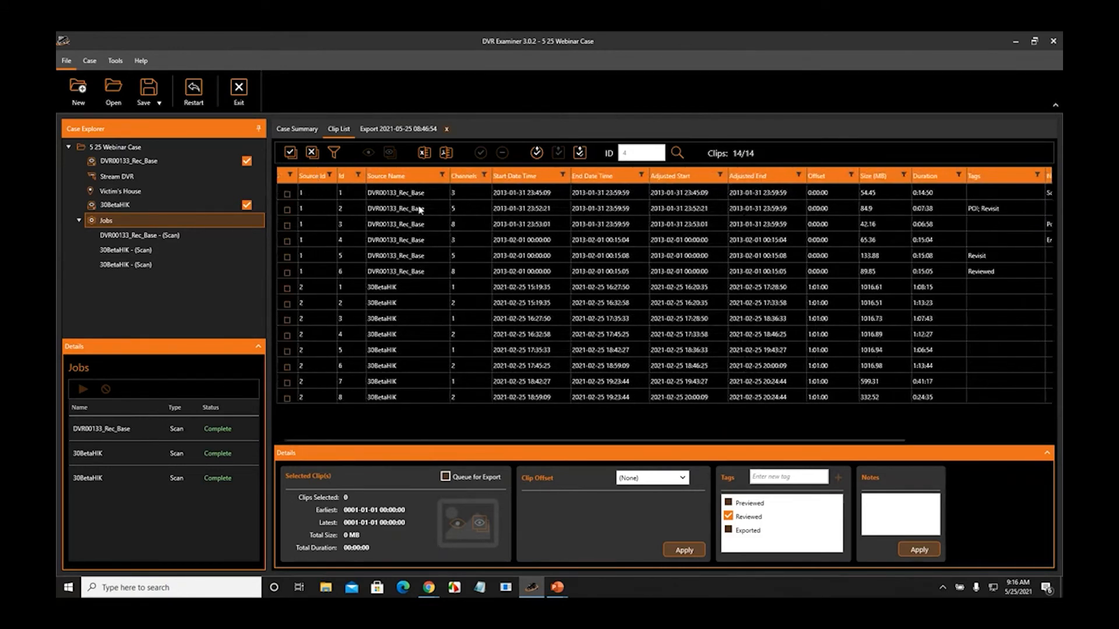
left_click(442, 175)
left_click(333, 208)
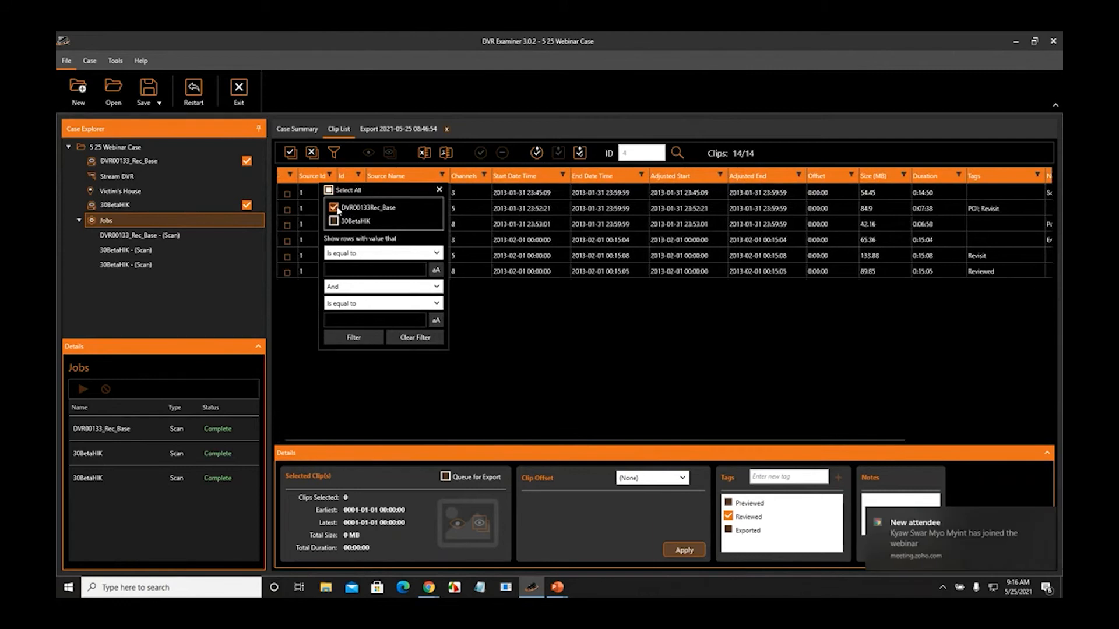
left_click(334, 208)
left_click(334, 222)
left_click(333, 222)
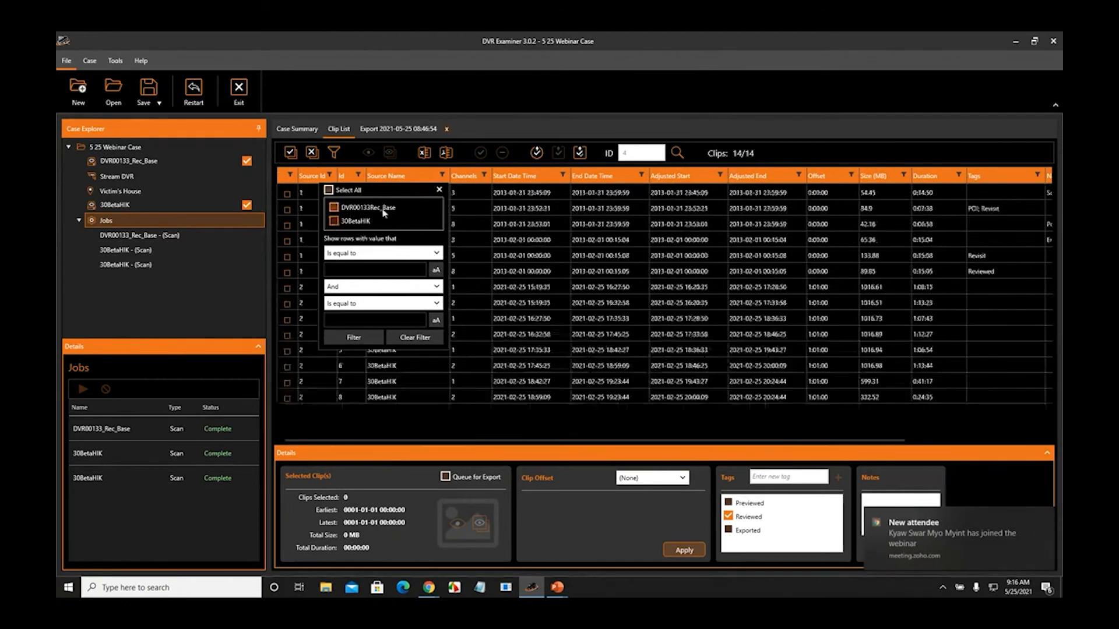
left_click(439, 190)
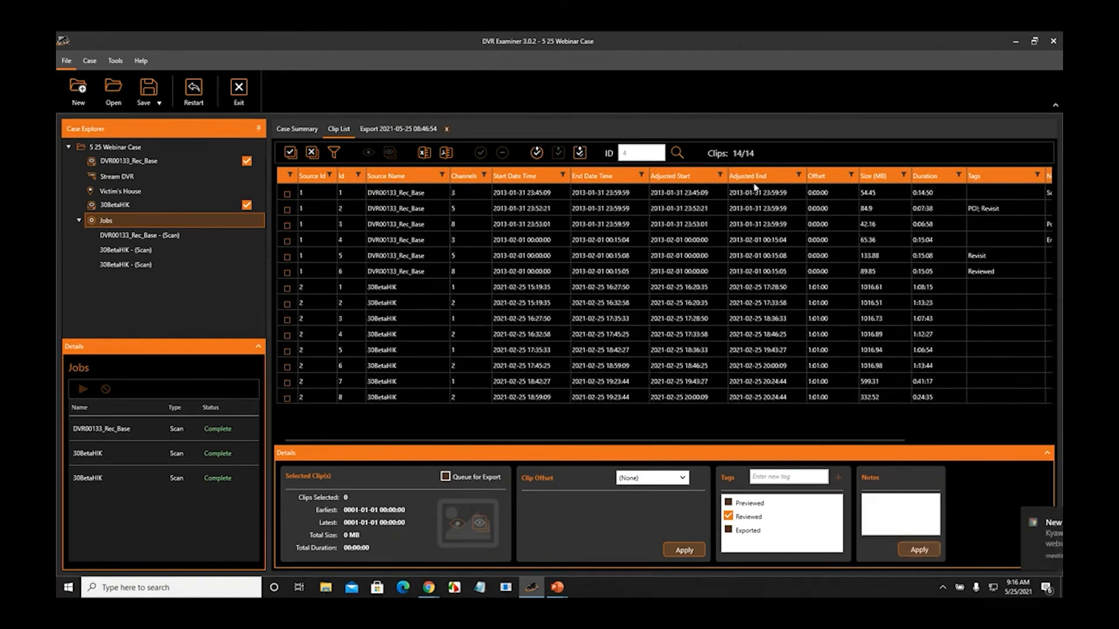
- Try the POI; Revisit, Revisit and Reviewed values in the Tags column filter and close it with none selected
left_click_drag(845, 438, 995, 438)
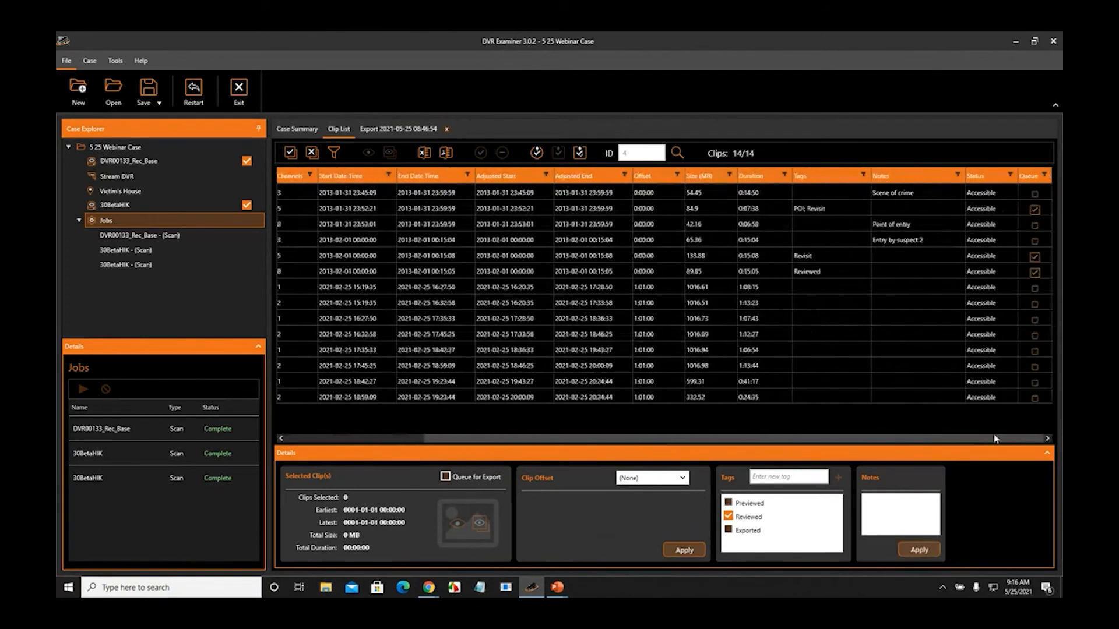
left_click(863, 175)
left_click(755, 225)
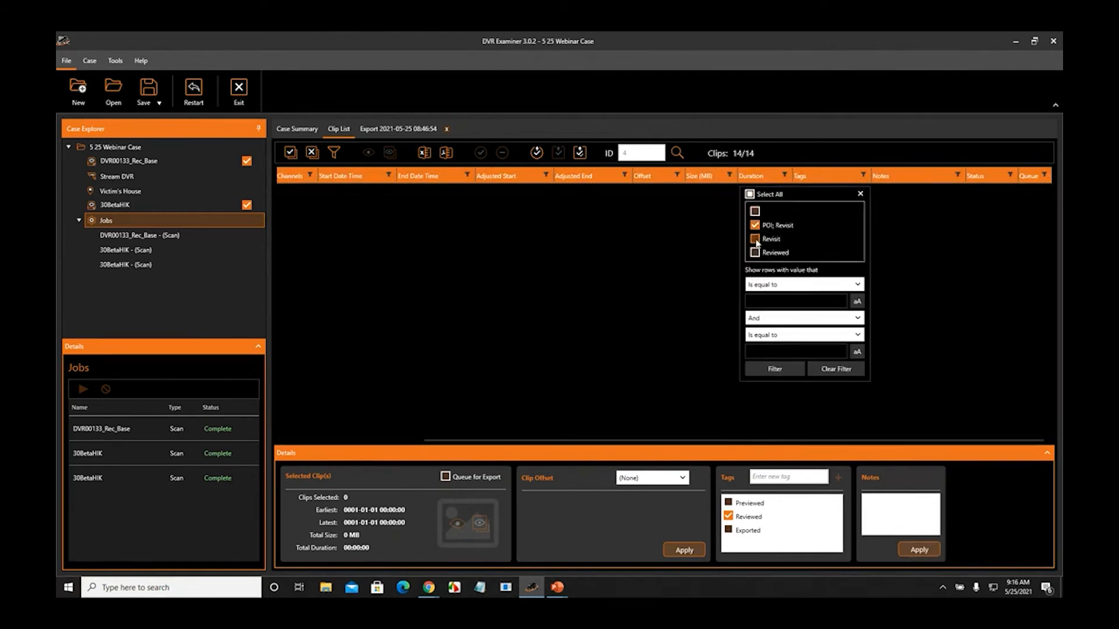
left_click(756, 225)
left_click(756, 240)
left_click(756, 254)
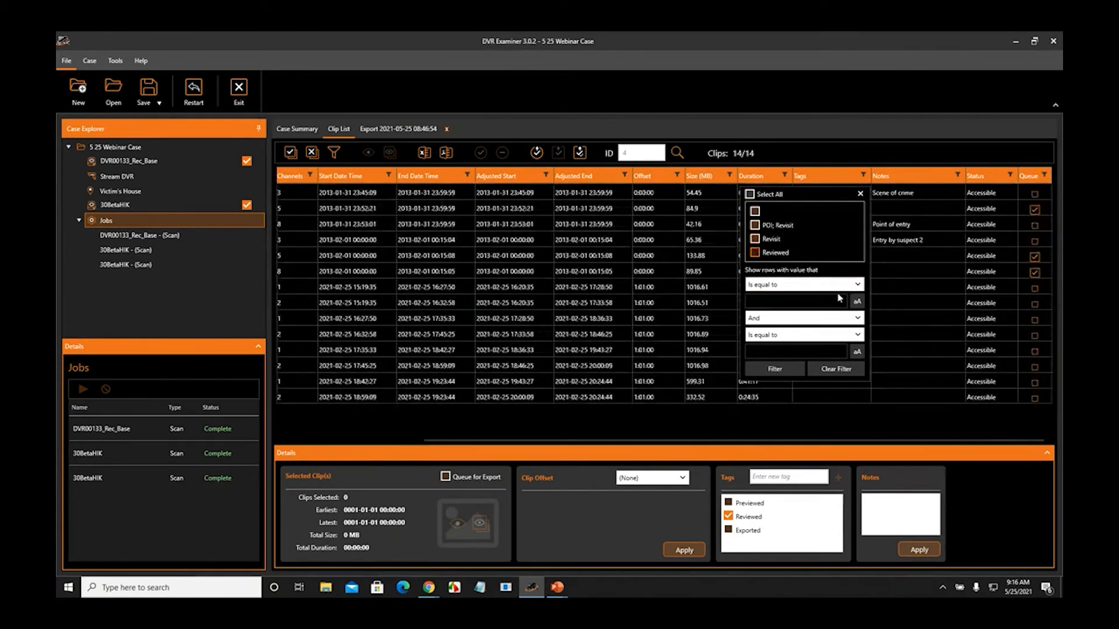
left_click(860, 194)
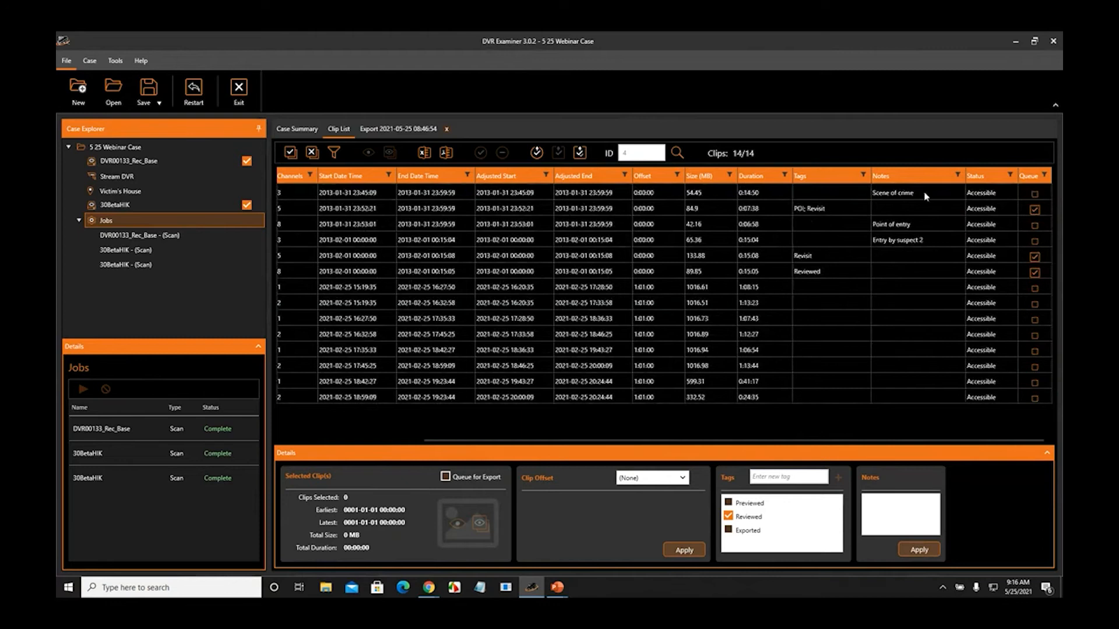
- Explore the Notes column filter, choose the Ends with condition, and close the filter without entering text or applying it
left_click(957, 176)
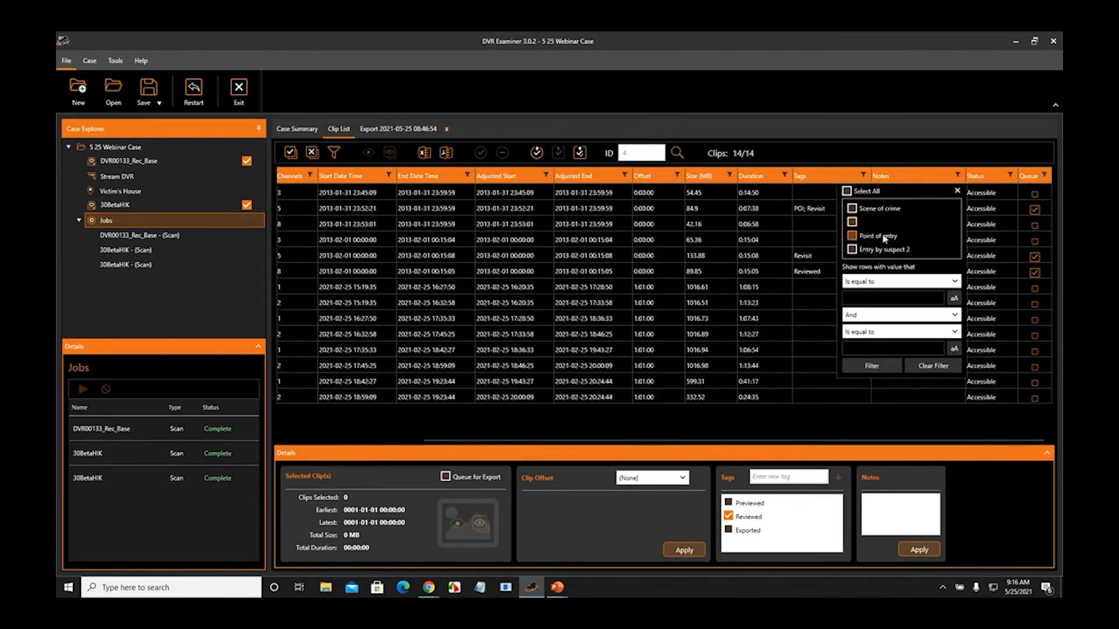
left_click(901, 282)
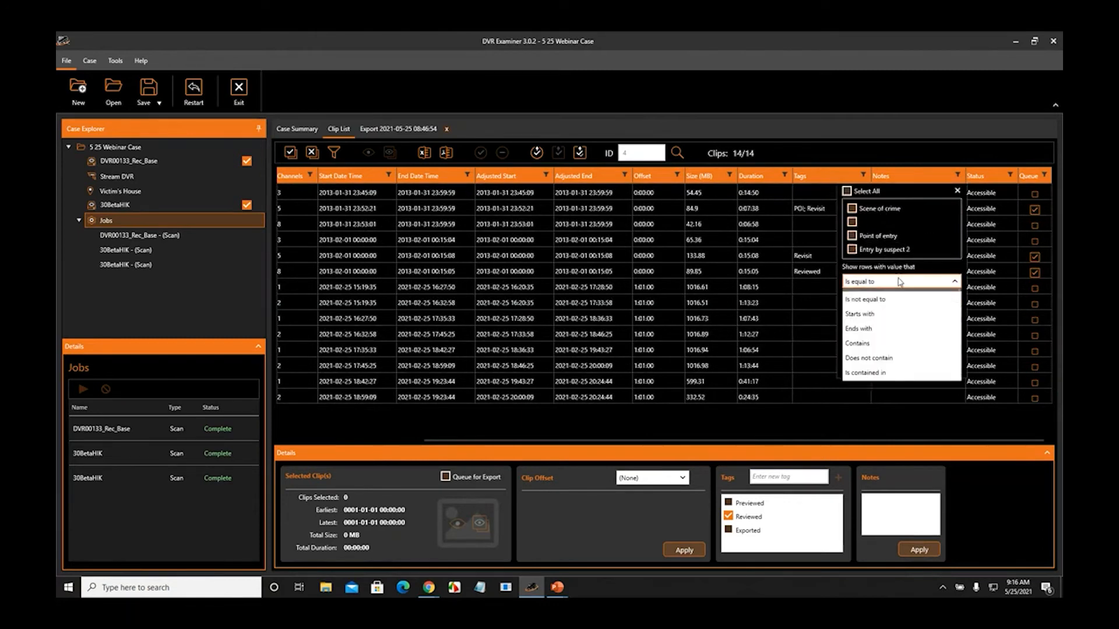
left_click(891, 342)
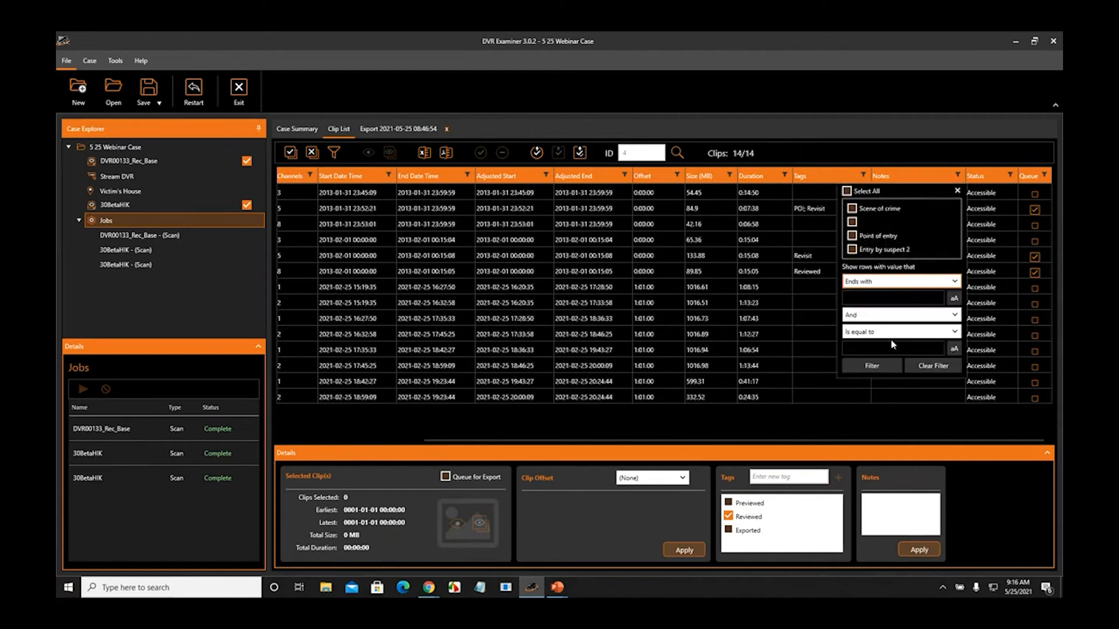
left_click(883, 299)
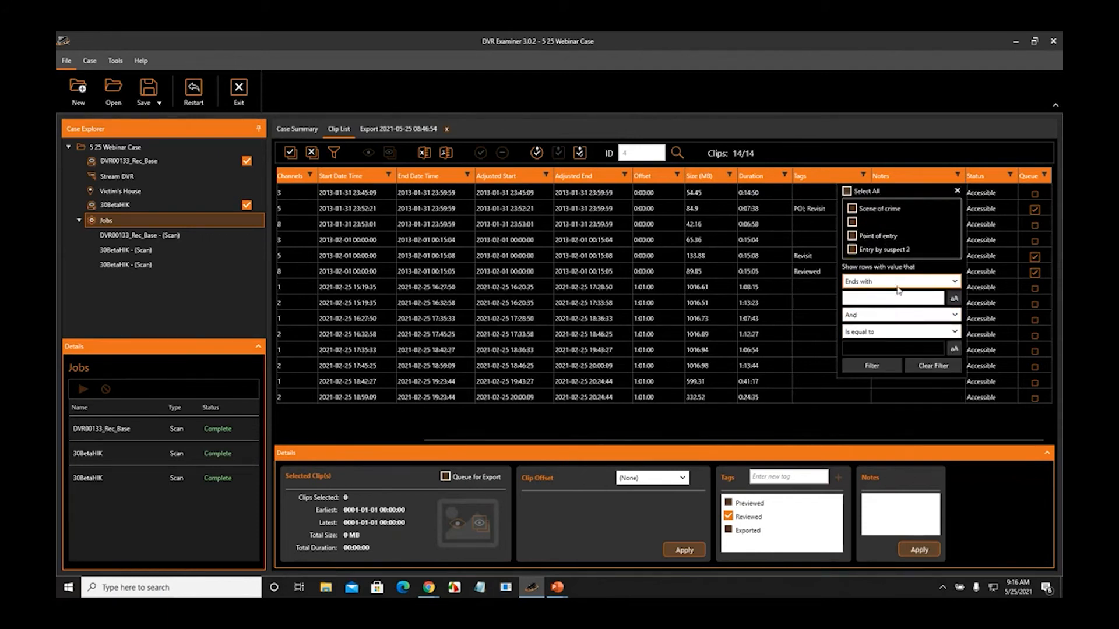
left_click(957, 190)
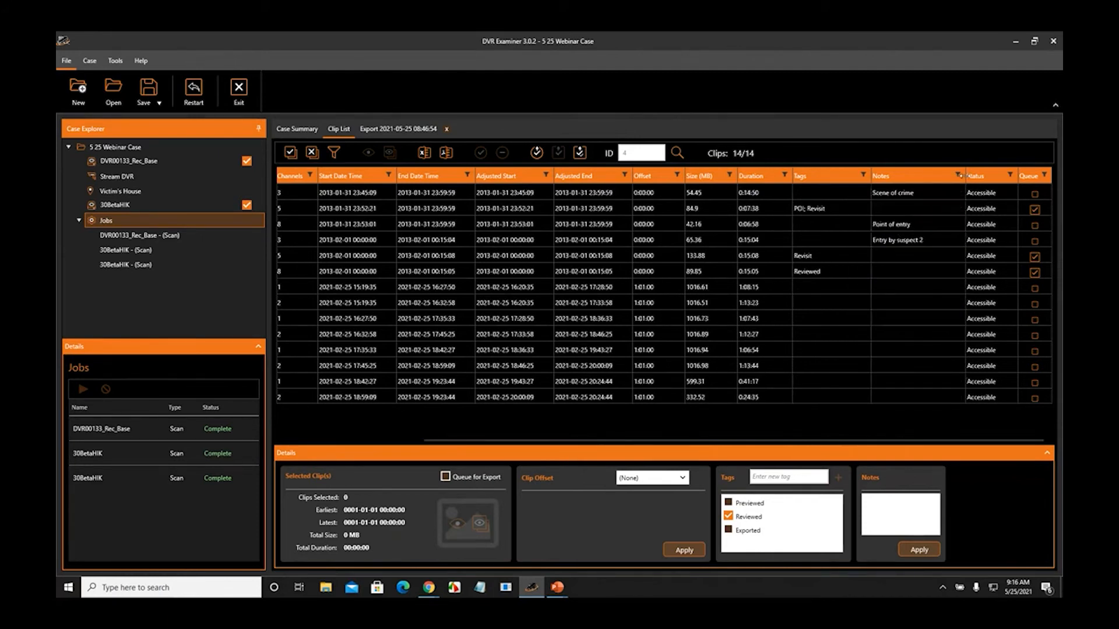
- Filter the Notes column for values that end with "entry", and clear that filter again
left_click(957, 177)
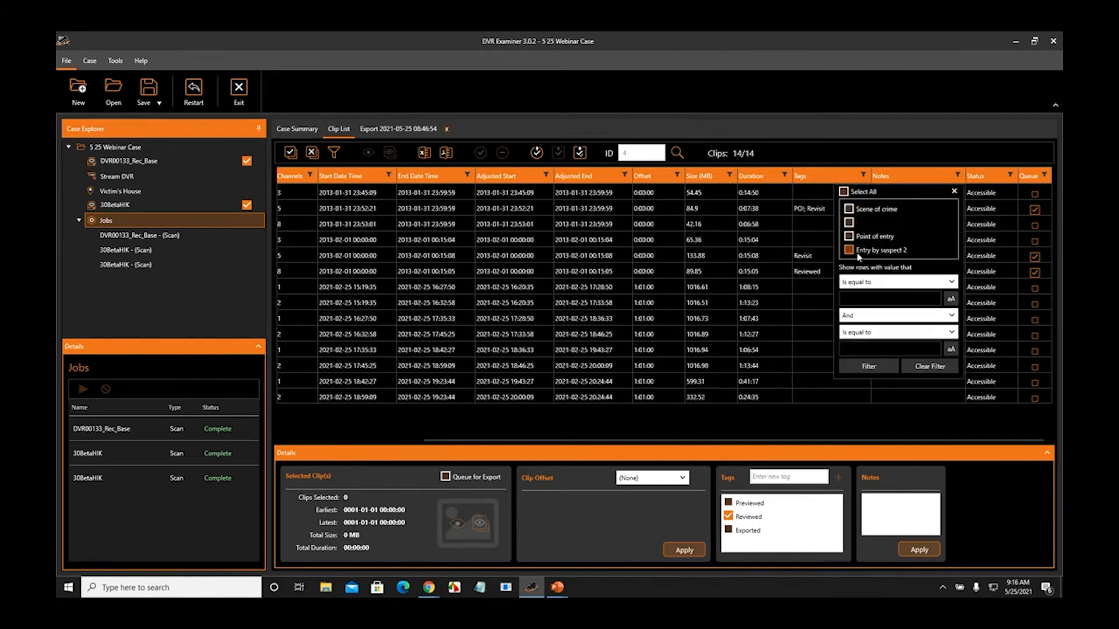
left_click(872, 283)
left_click(872, 293)
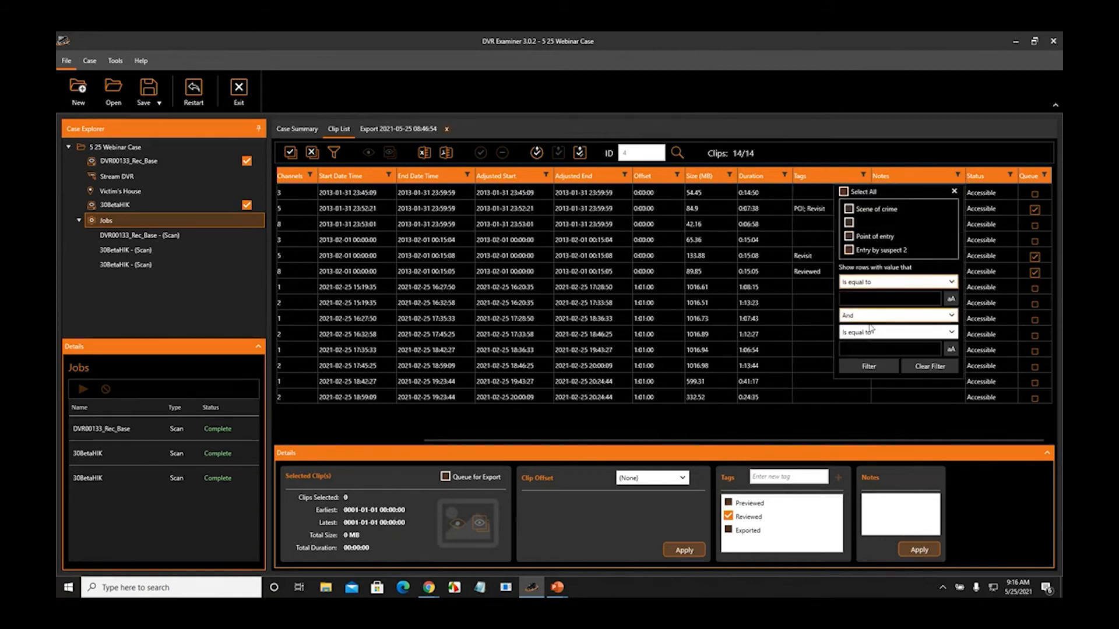
left_click(871, 282)
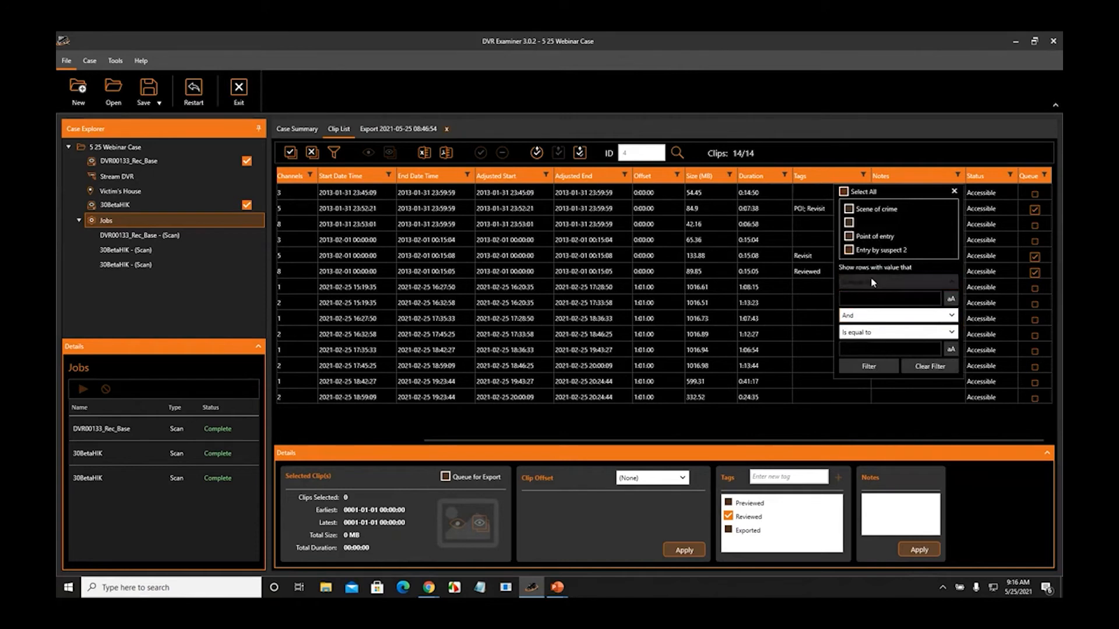
left_click(857, 341)
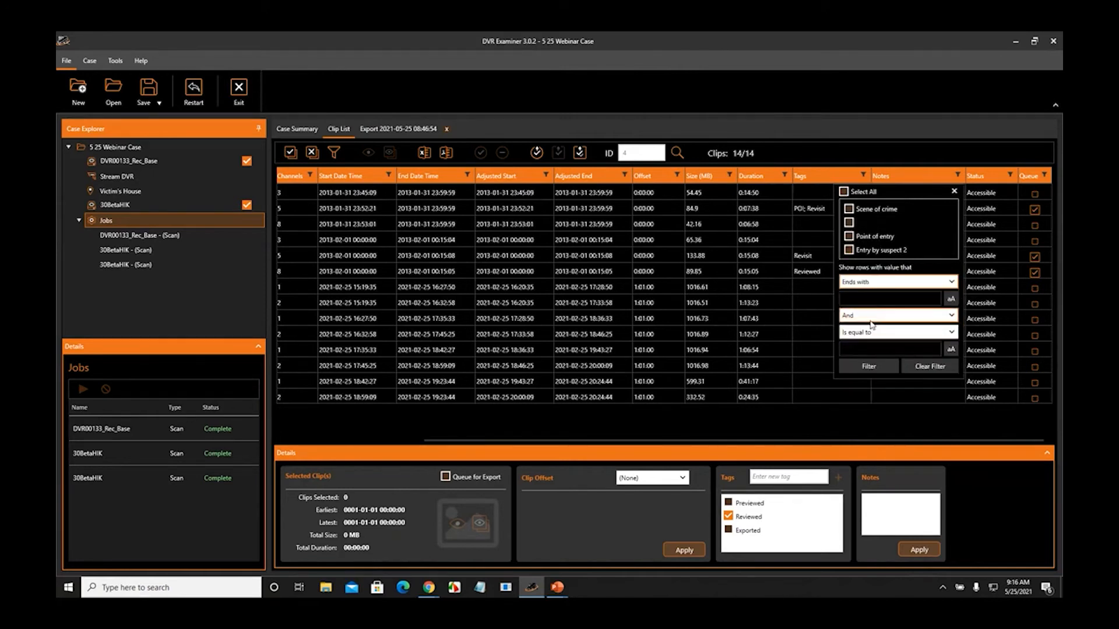
left_click(877, 299)
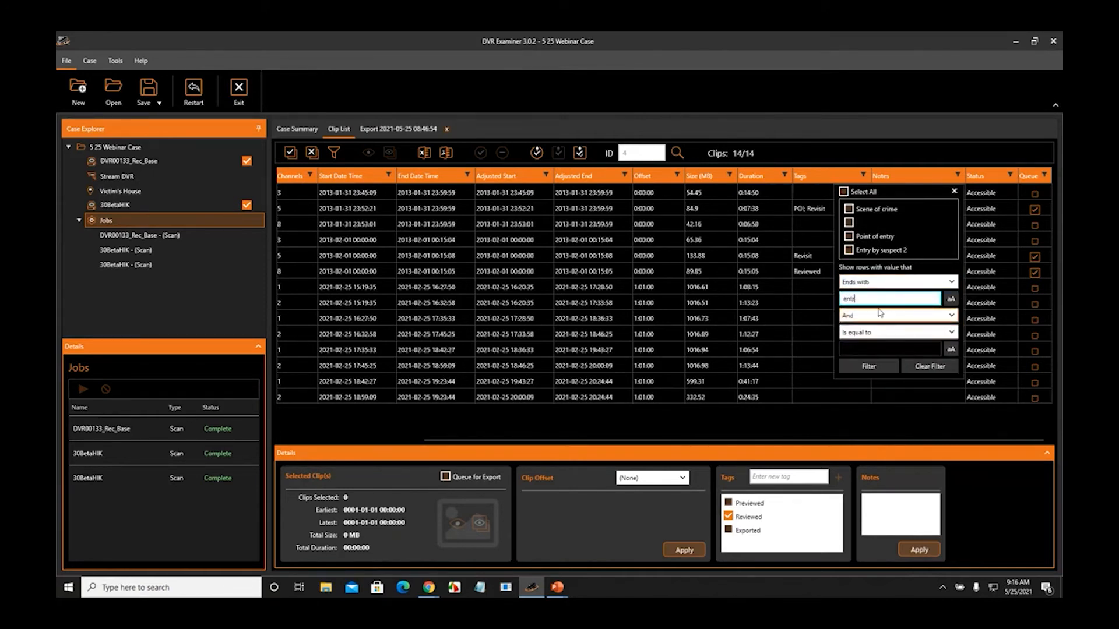
left_click(870, 366)
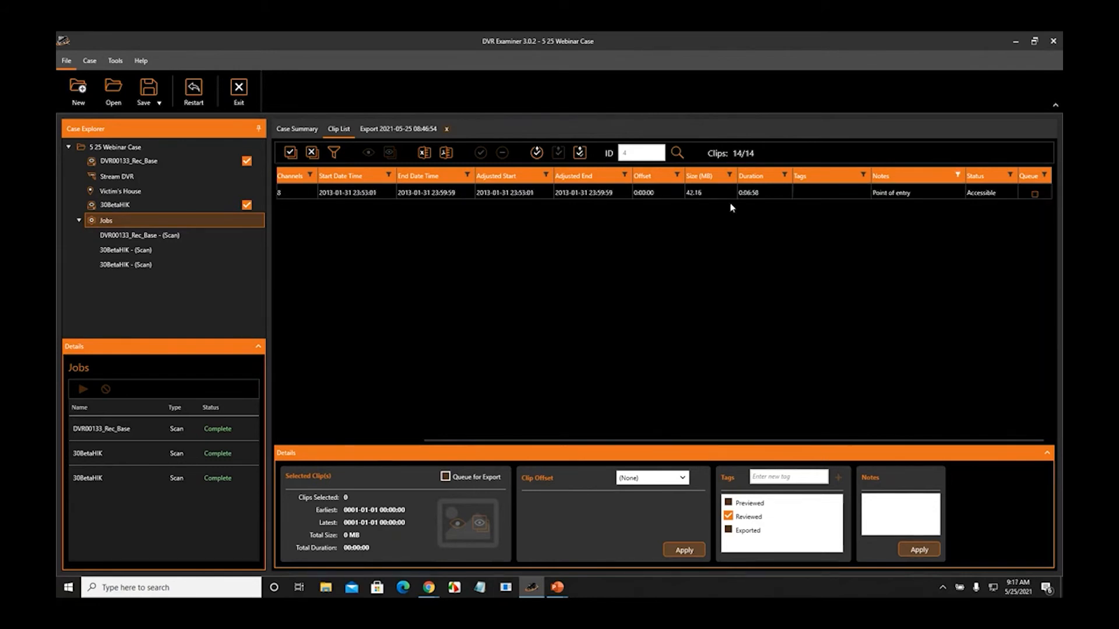
left_click(959, 176)
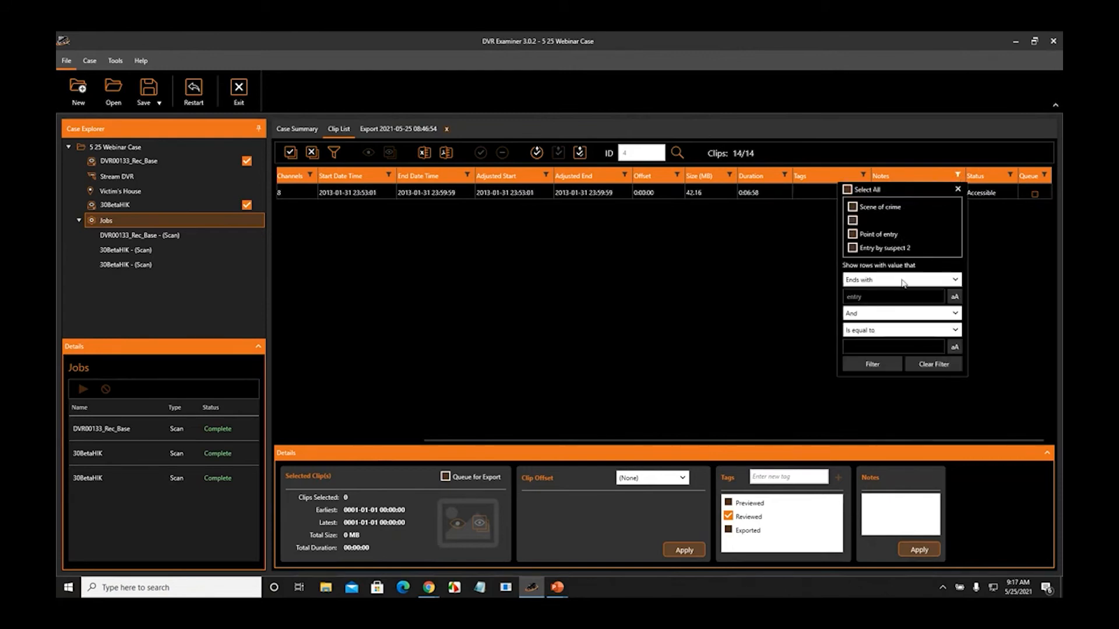
left_click(927, 368)
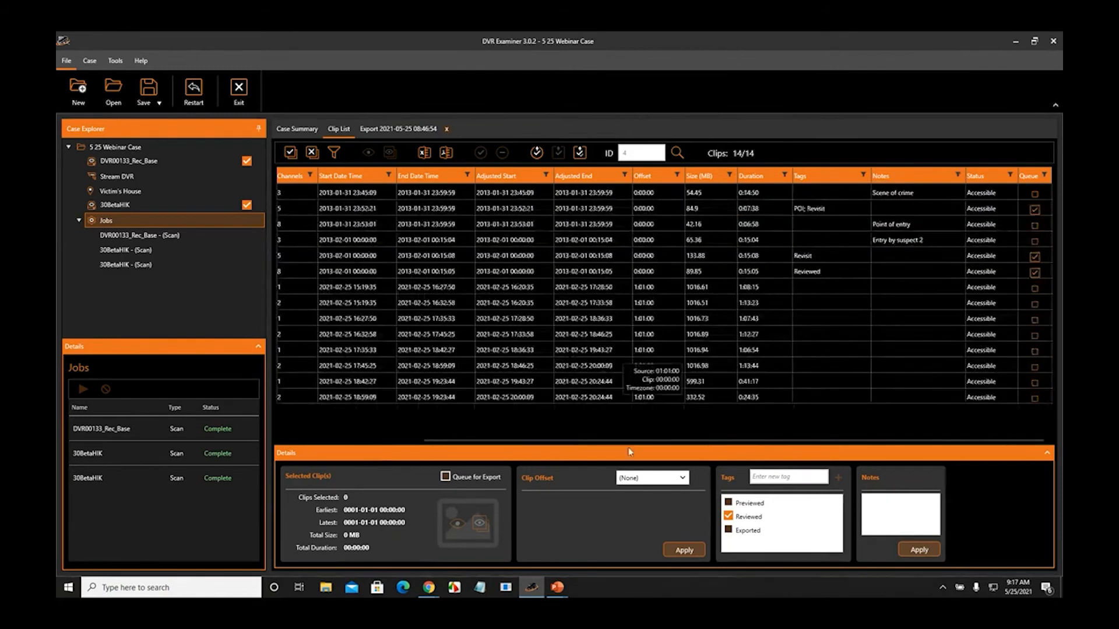
- Switch to the PowerPoint slide show, present the Scan Options and Date/Time Offset Manager slides, and return to DVR Examiner
key("alt+Tab")
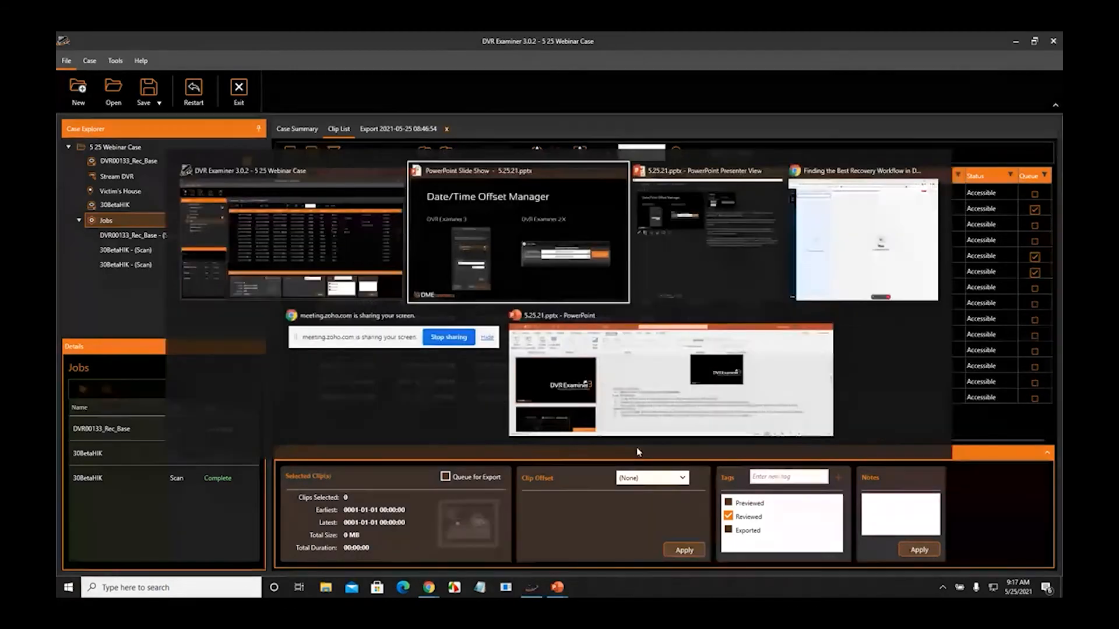
key("Right")
key("Right")
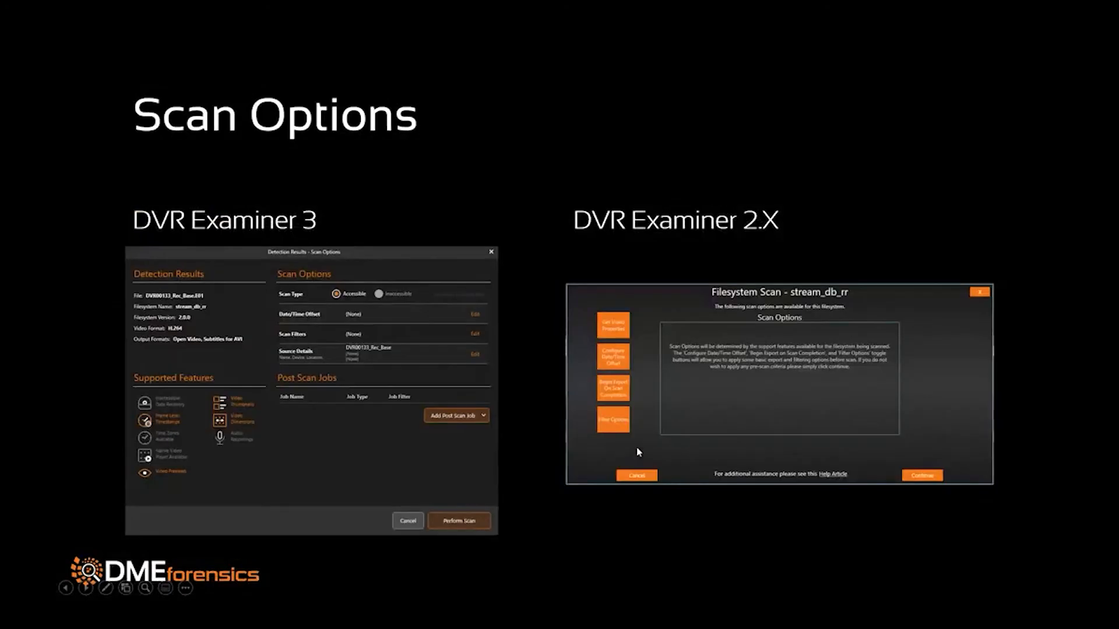
key("Right")
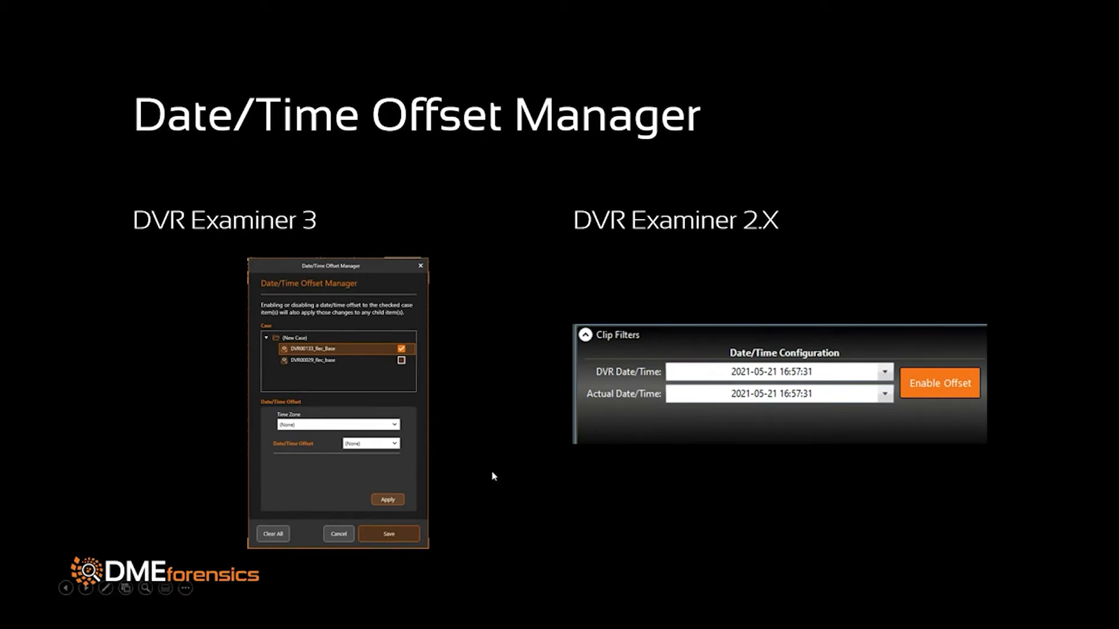
left_click(393, 363)
key("Left")
key("alt+Tab")
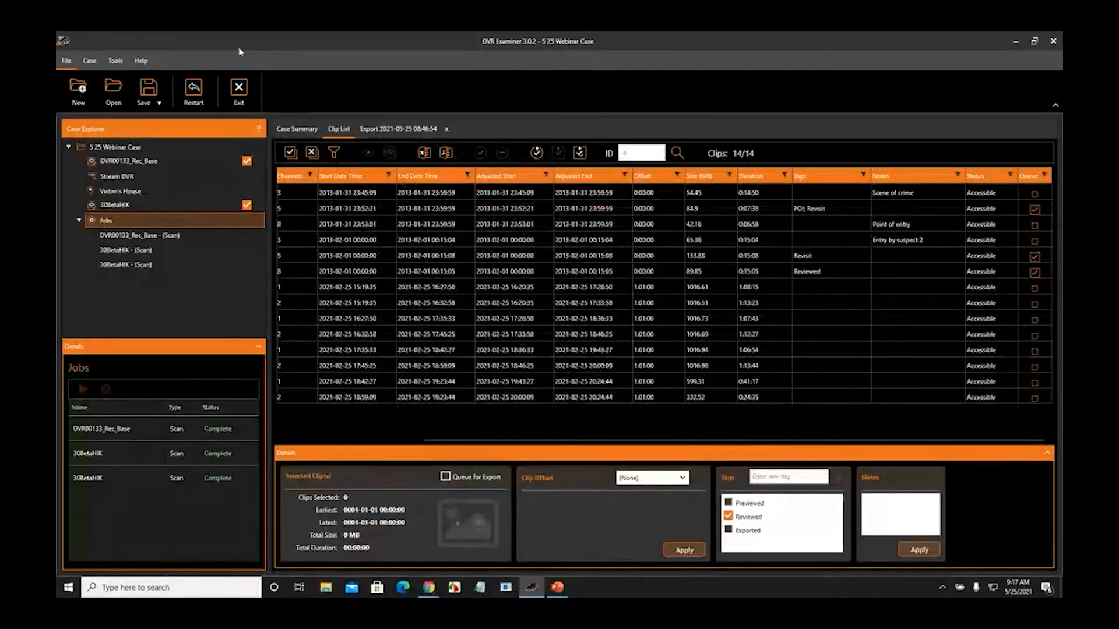
- Open the Date/Time Offset Manager and try including and excluding DVR00133_Rec_Base and Stream DVR as offset targets
left_click(115, 61)
left_click(114, 84)
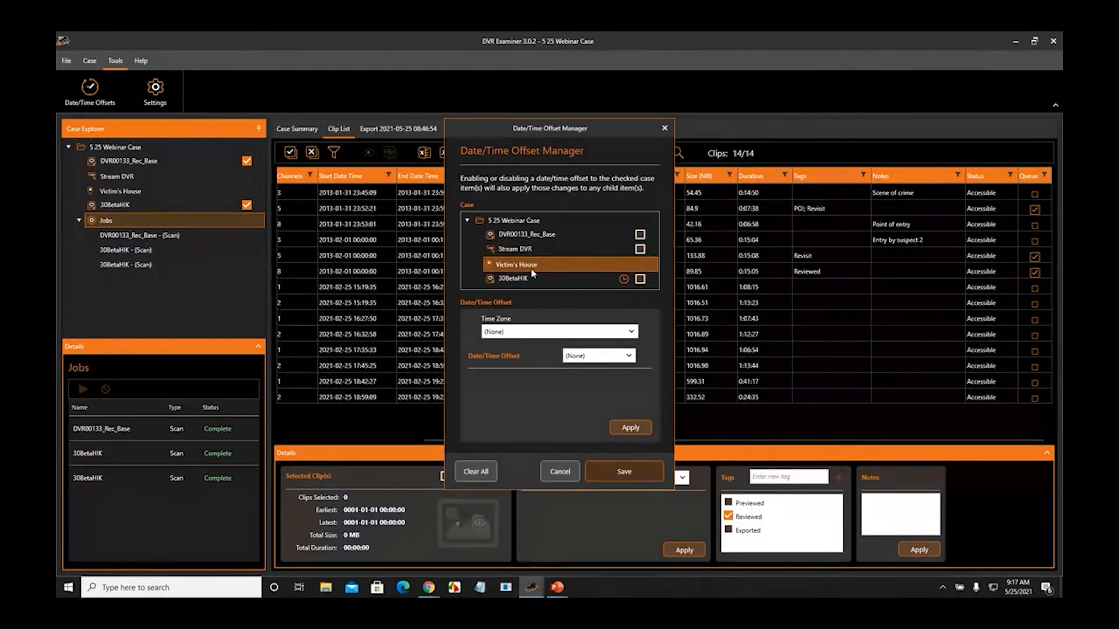
left_click(640, 234)
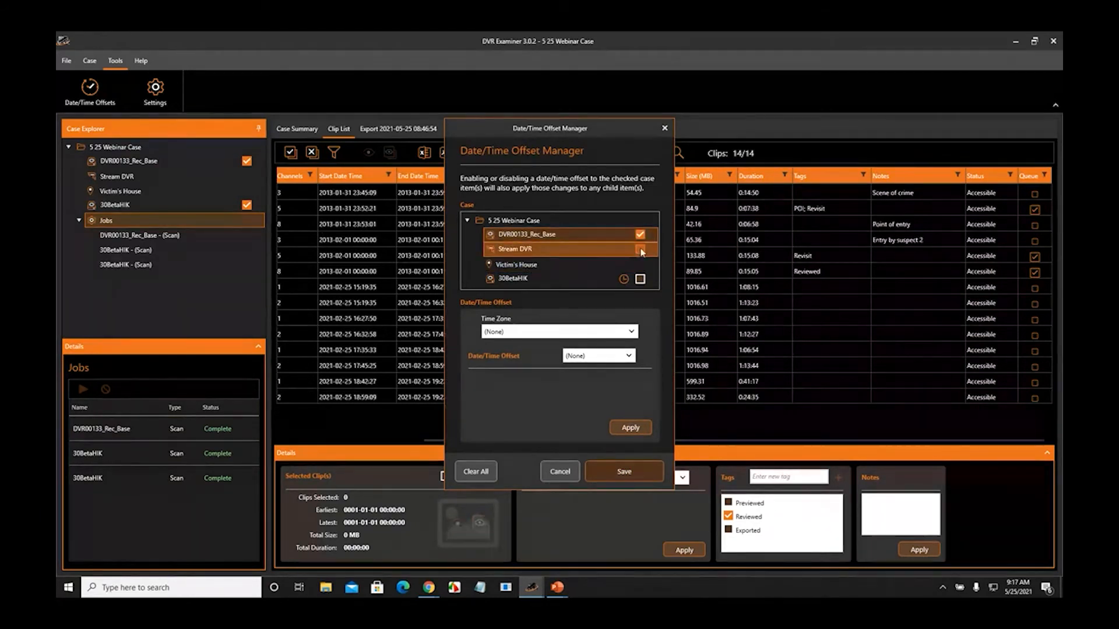
left_click(641, 249)
left_click(641, 250)
left_click(640, 234)
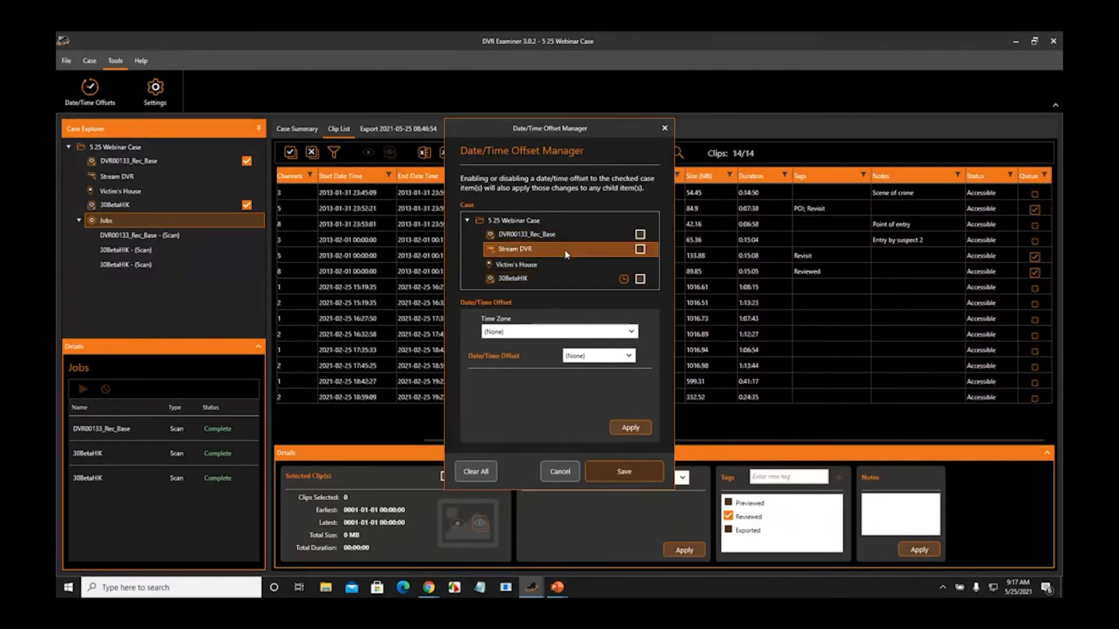
- Apply a Timespan Offset of 1 minute ahead of actual time to Stream DVR only
left_click(641, 249)
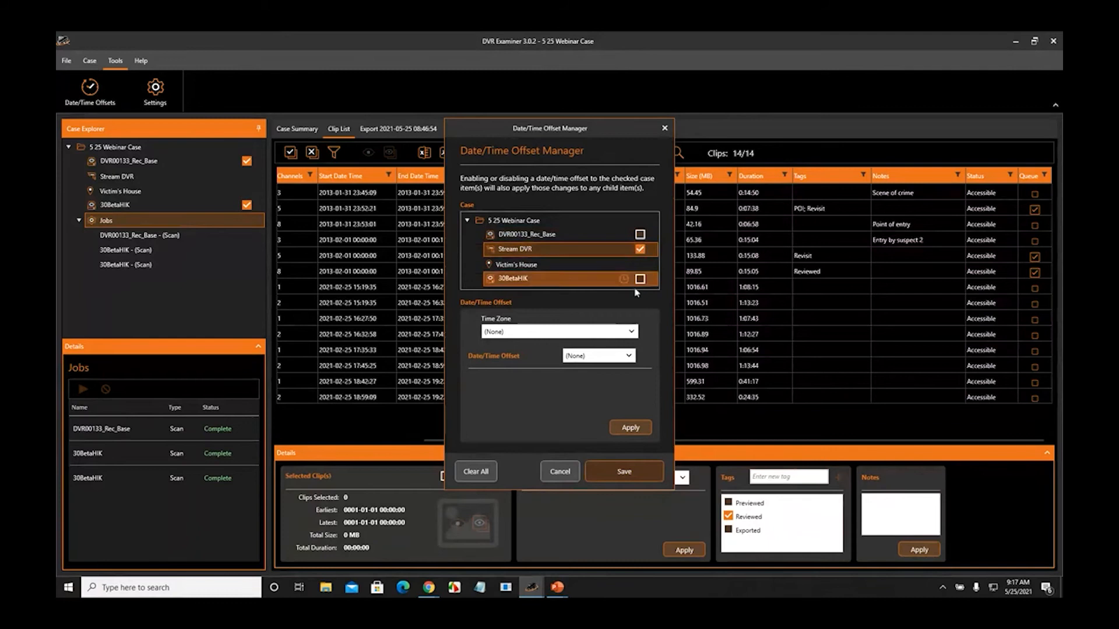
left_click(629, 356)
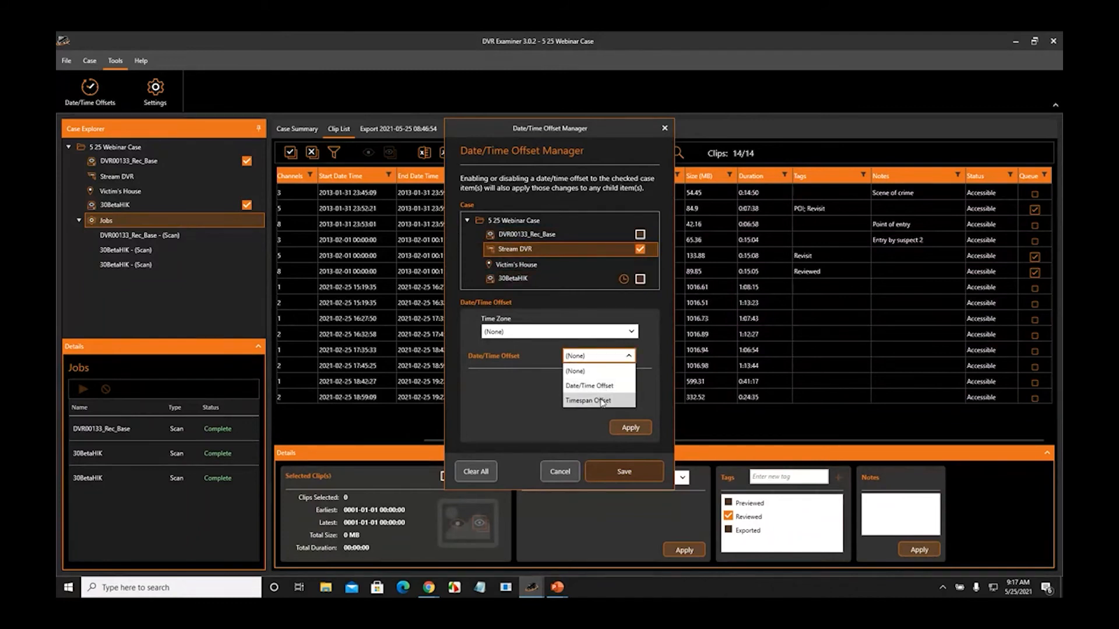
left_click(601, 401)
left_click(575, 387)
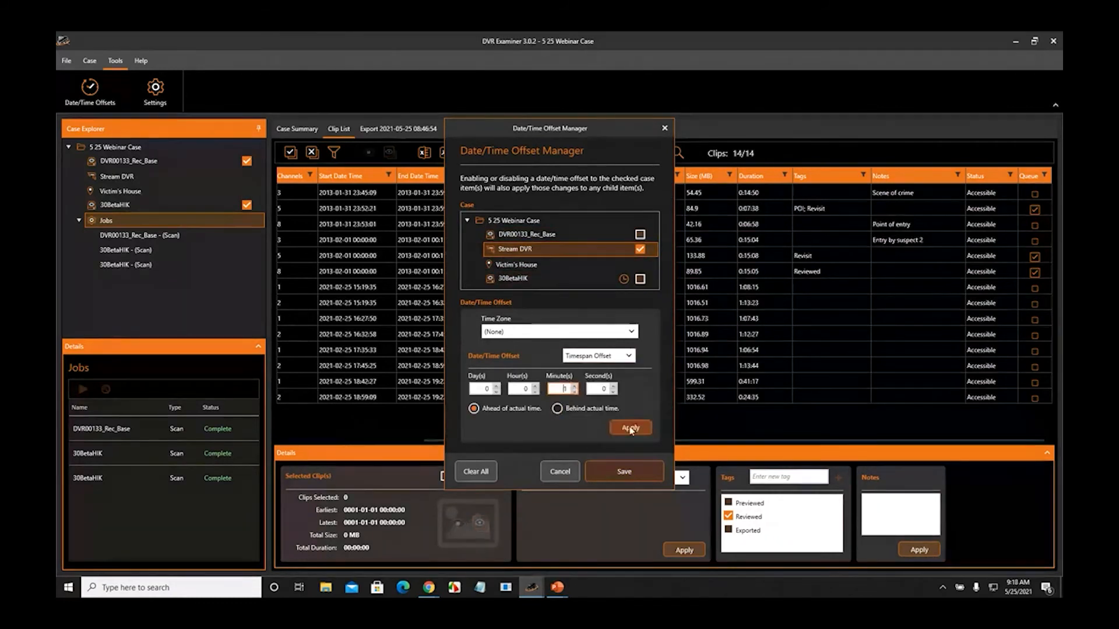
left_click(631, 428)
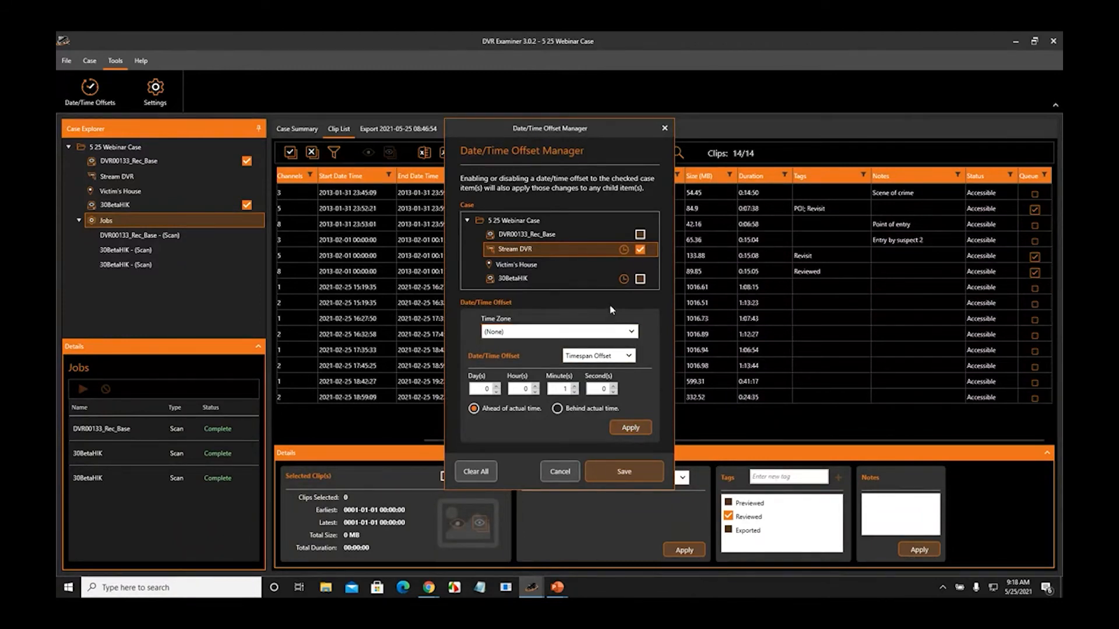
- Try different source combinations, ending with DVR00133_Rec_Base, Stream DVR and 30BetaHIK all checked, and cancel the offset manager without saving
left_click(568, 236)
left_click(640, 235)
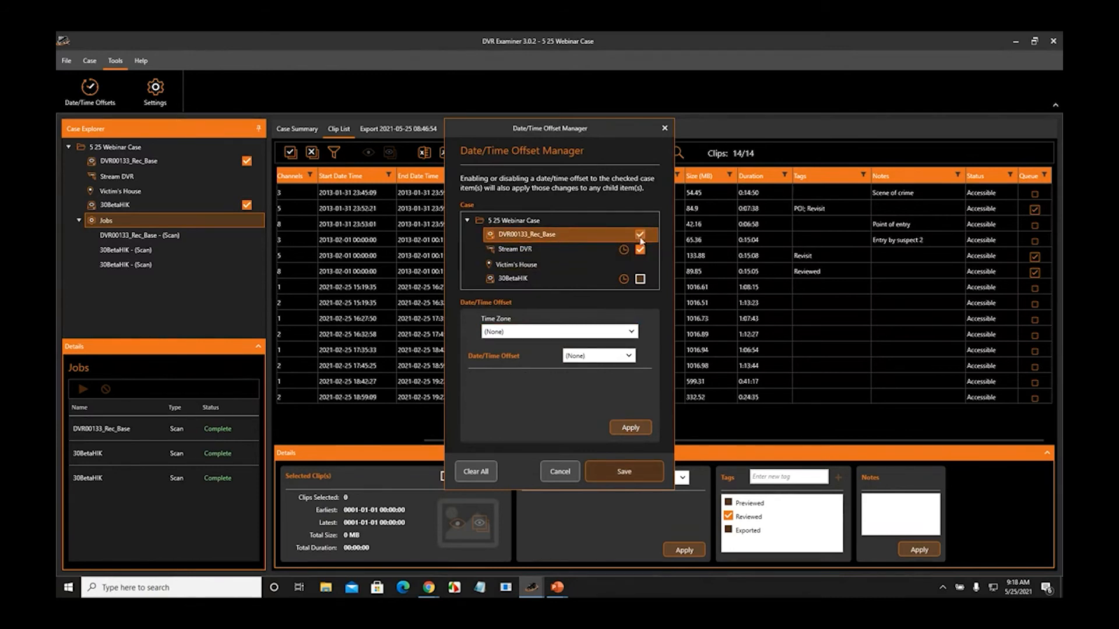
left_click(640, 249)
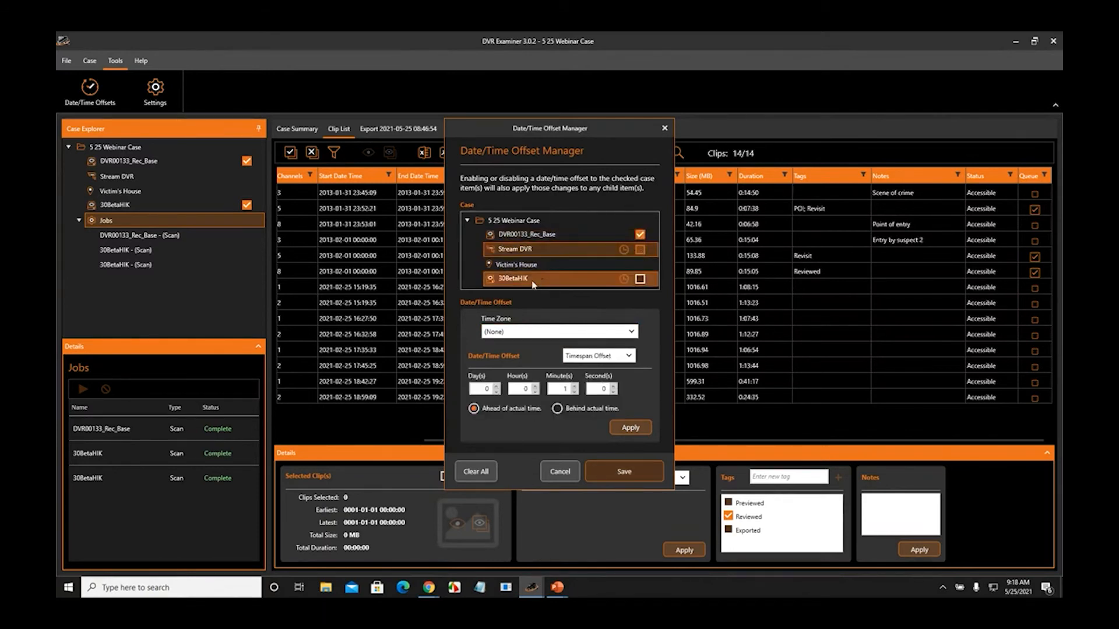
left_click(639, 279)
left_click(640, 235)
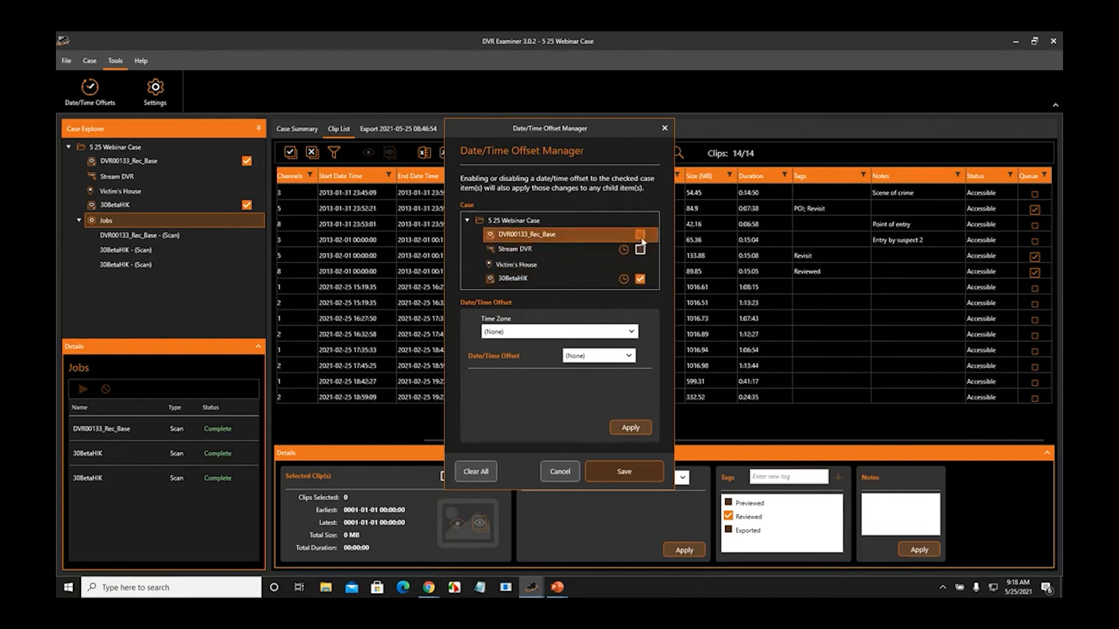
left_click(641, 244)
left_click(641, 236)
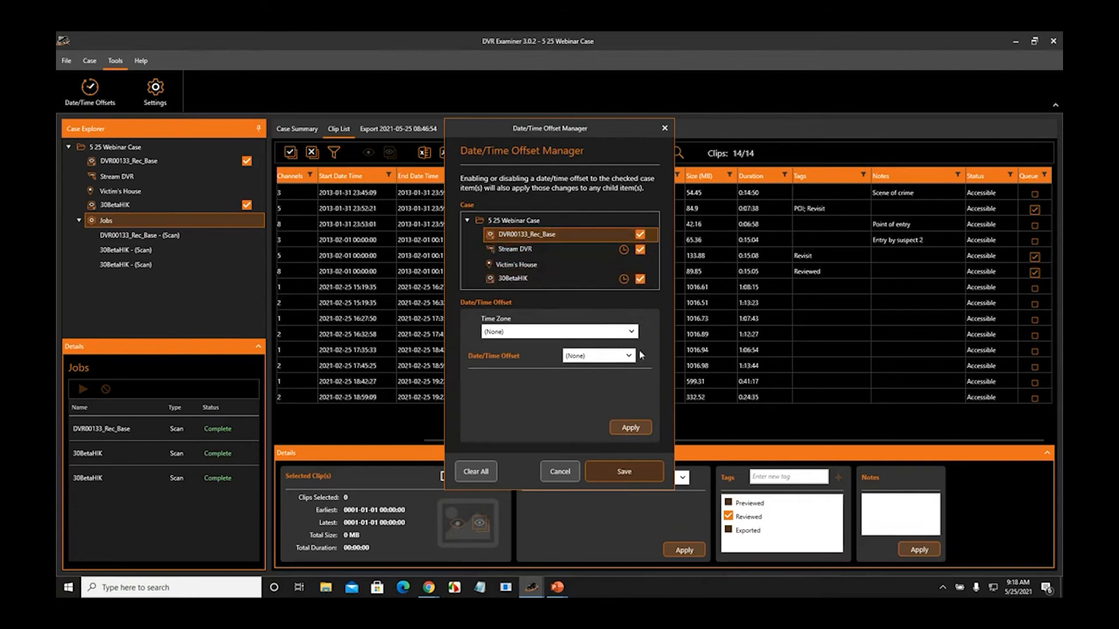
left_click(558, 470)
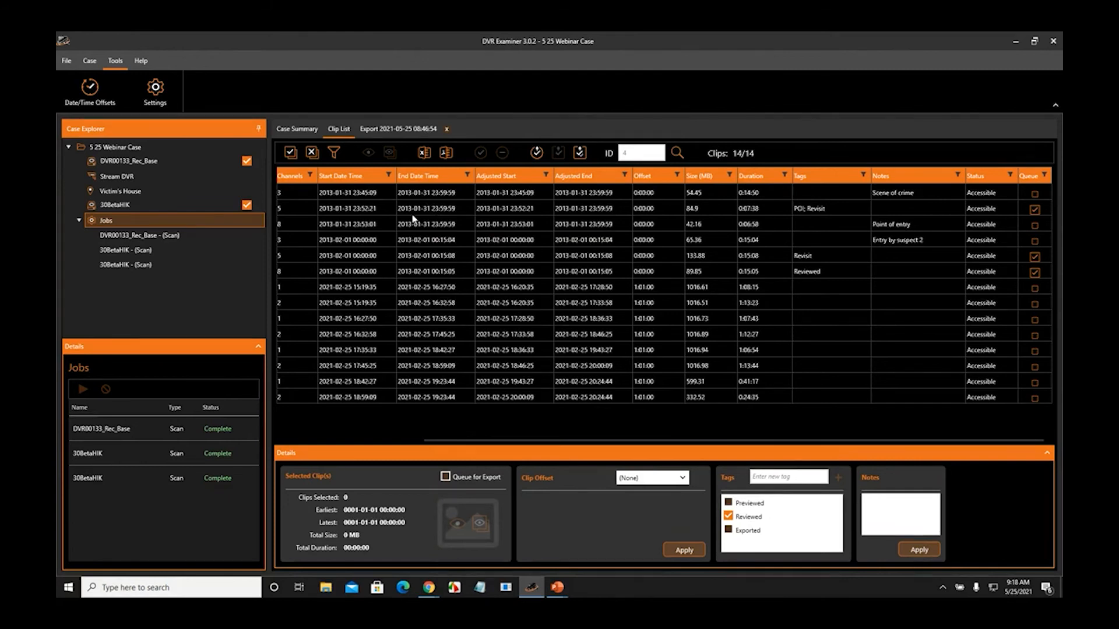
- Switch to the PowerPoint slide show to present the Reporting slide, and return to DVR Examiner
key("alt+Tab")
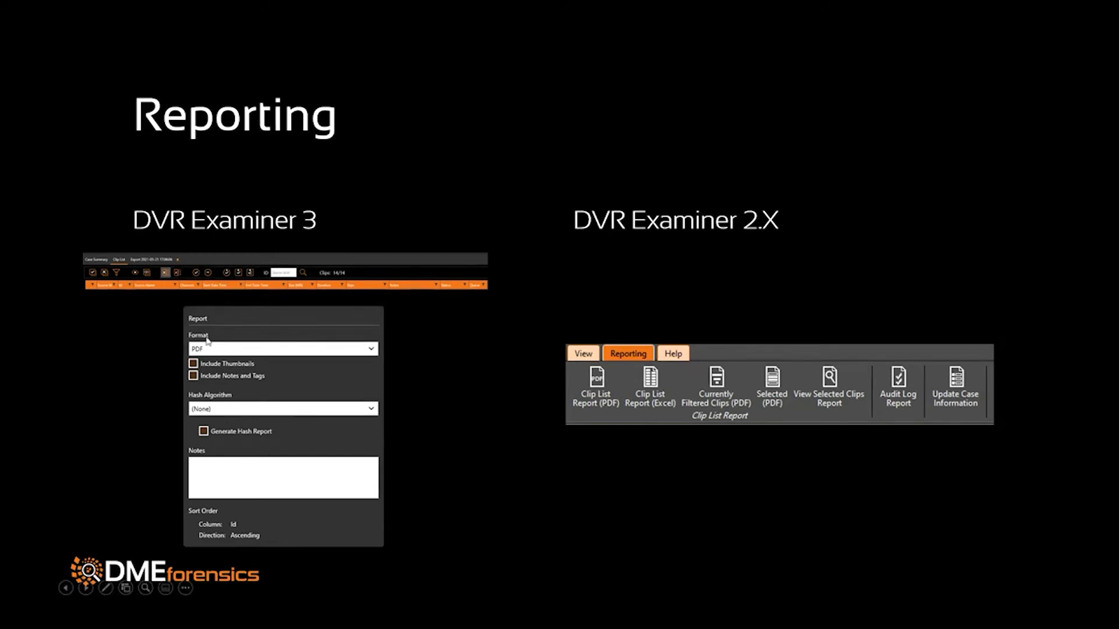
key("alt+Tab")
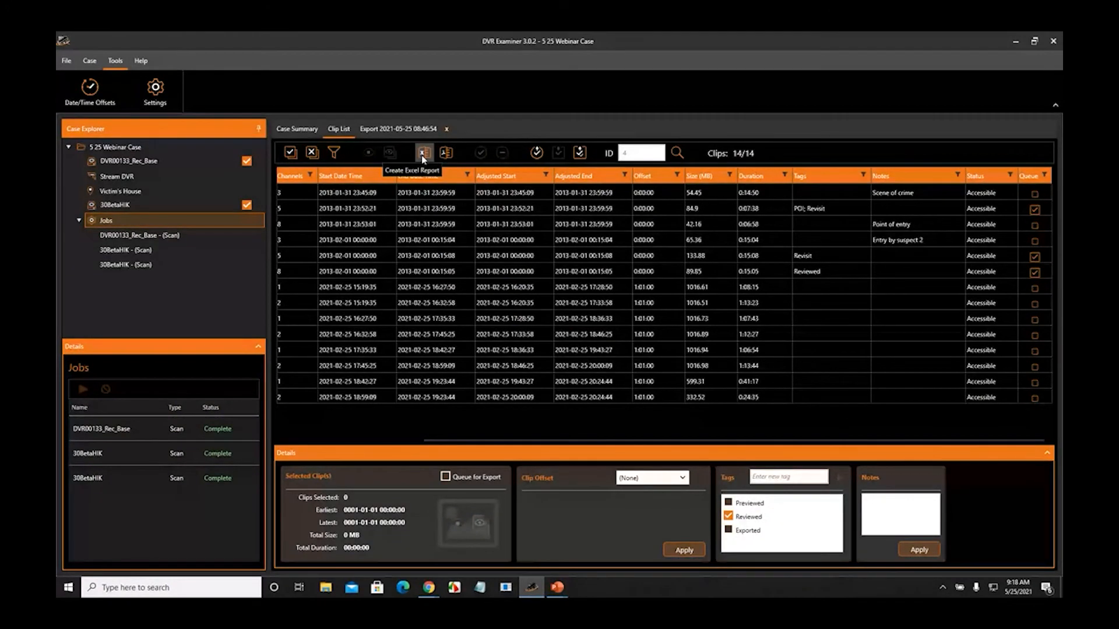
left_click(429, 226)
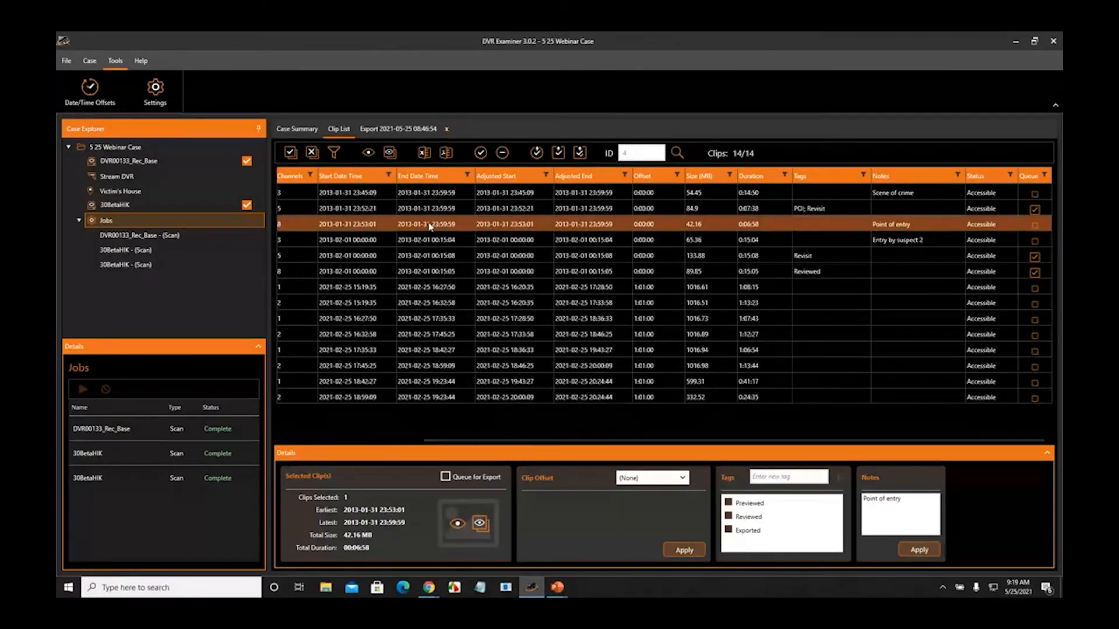
left_click(448, 314, "shift")
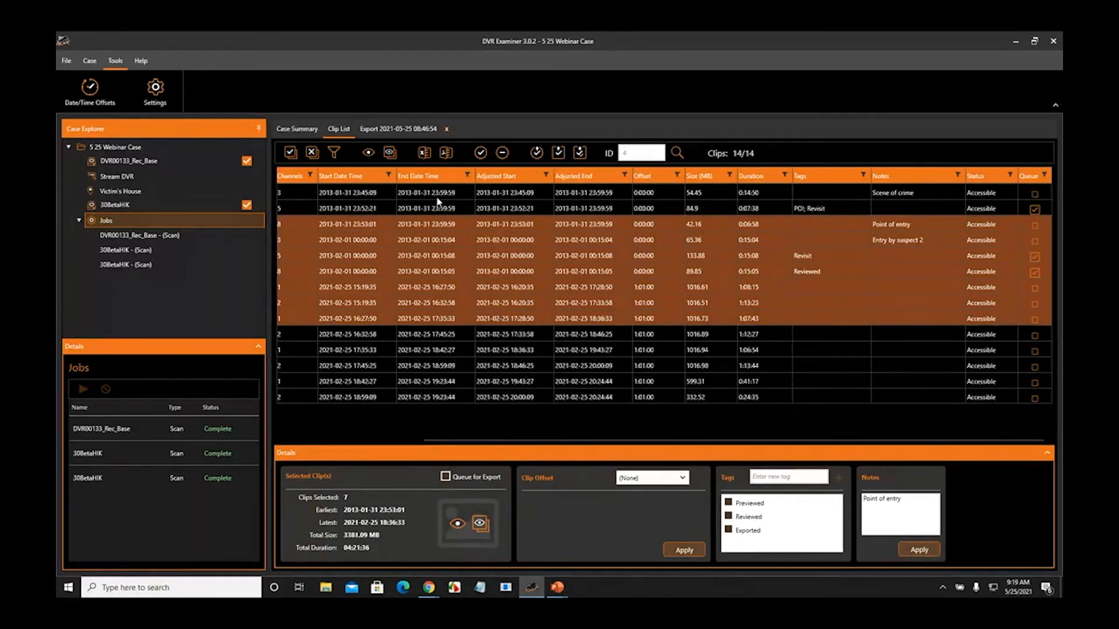
left_click(441, 336)
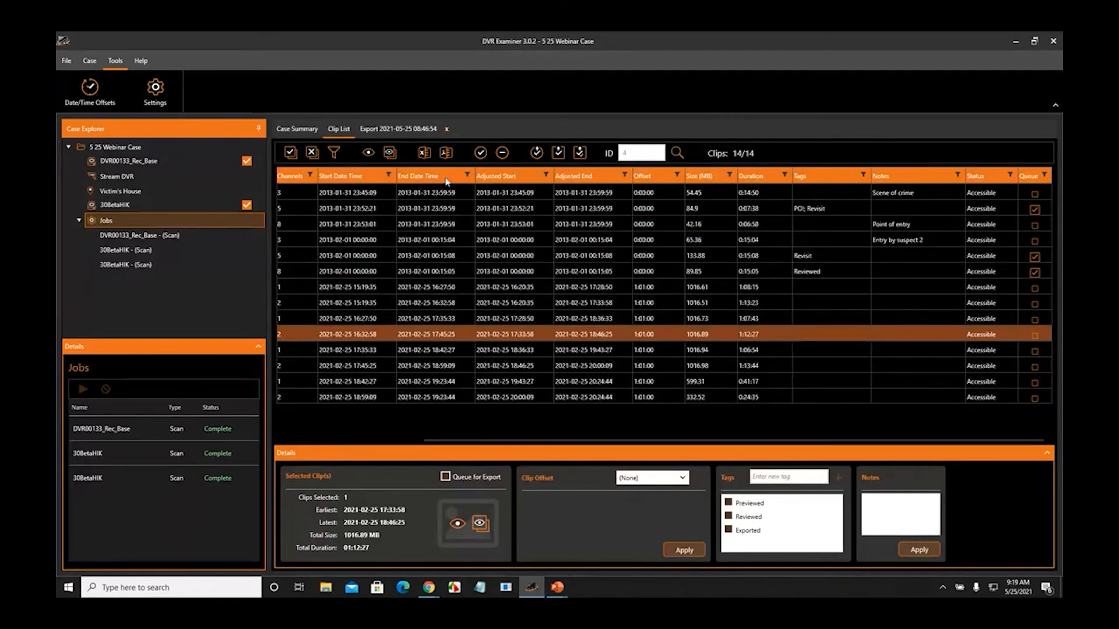
- Start an export of only the clip tagged POI; Revisit, enter the job name "Export Name", and close that export without running it
left_click(433, 210)
right_click(433, 209)
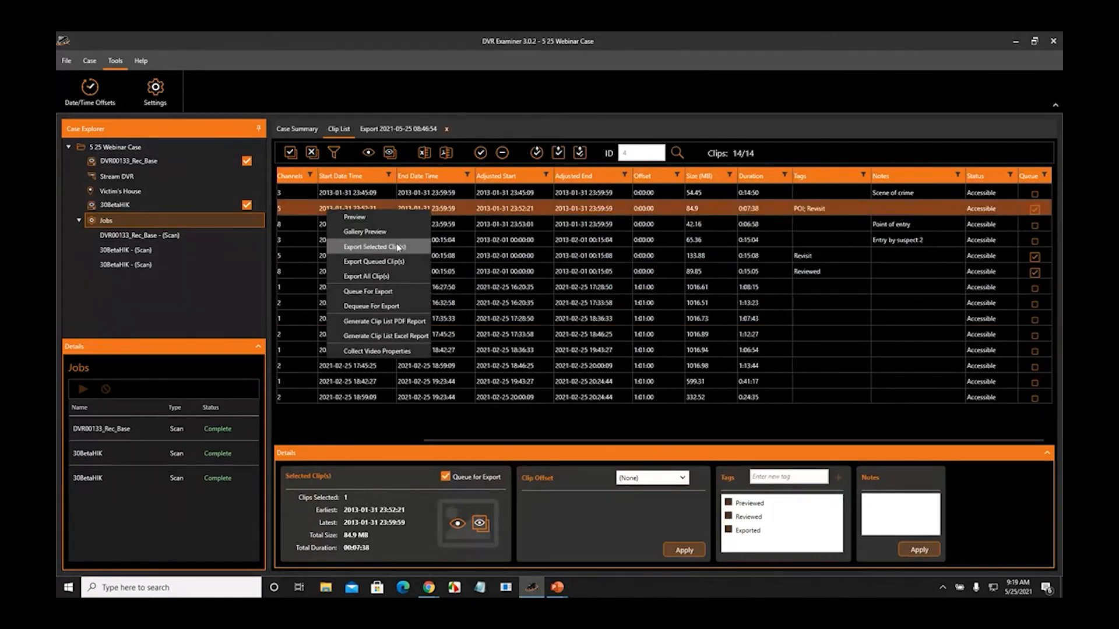
left_click(399, 247)
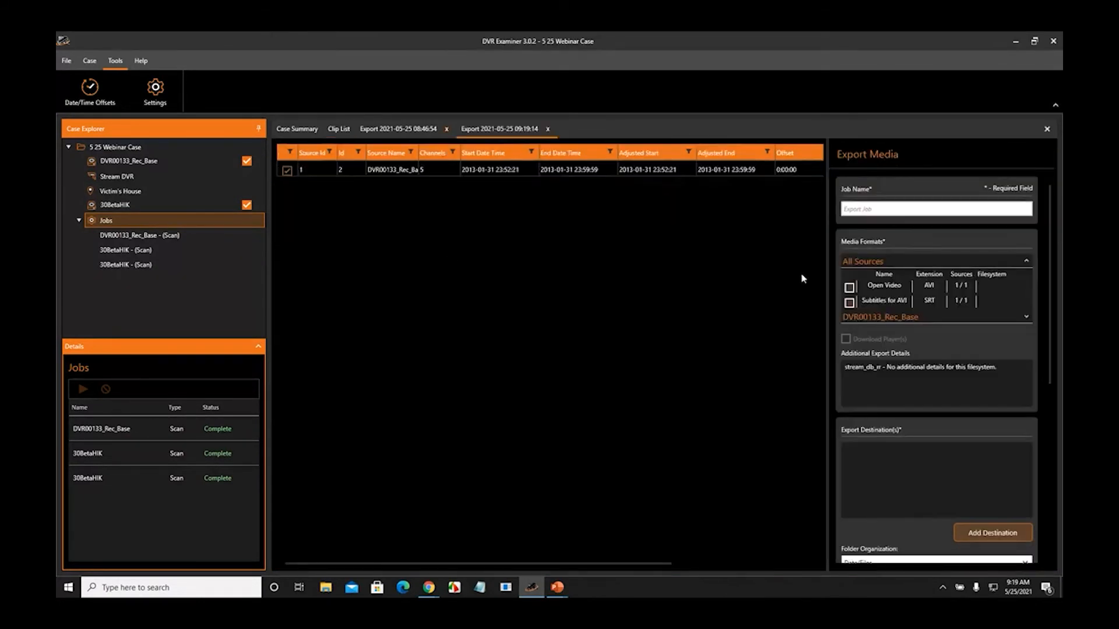
left_click(875, 211)
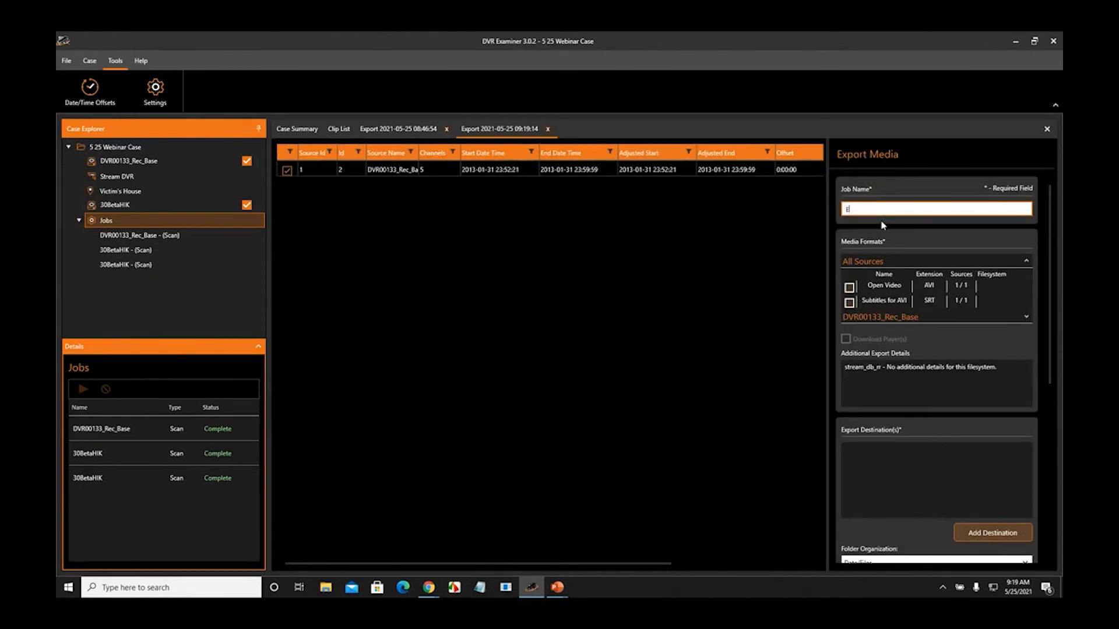
type("Export Name")
left_click(548, 129)
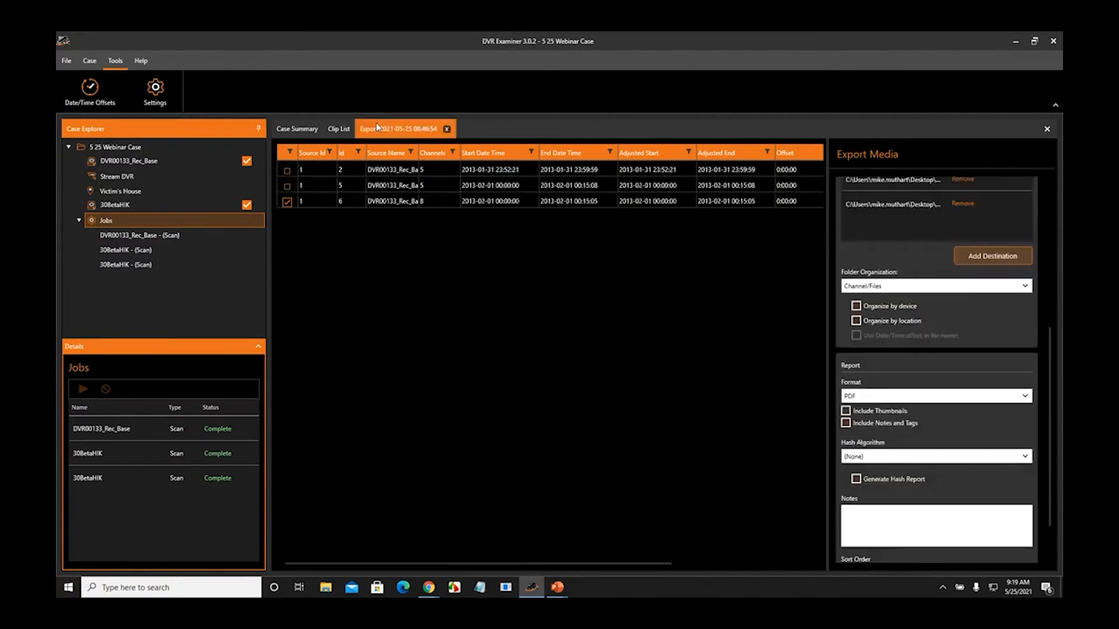
left_click(339, 128)
left_click(373, 286)
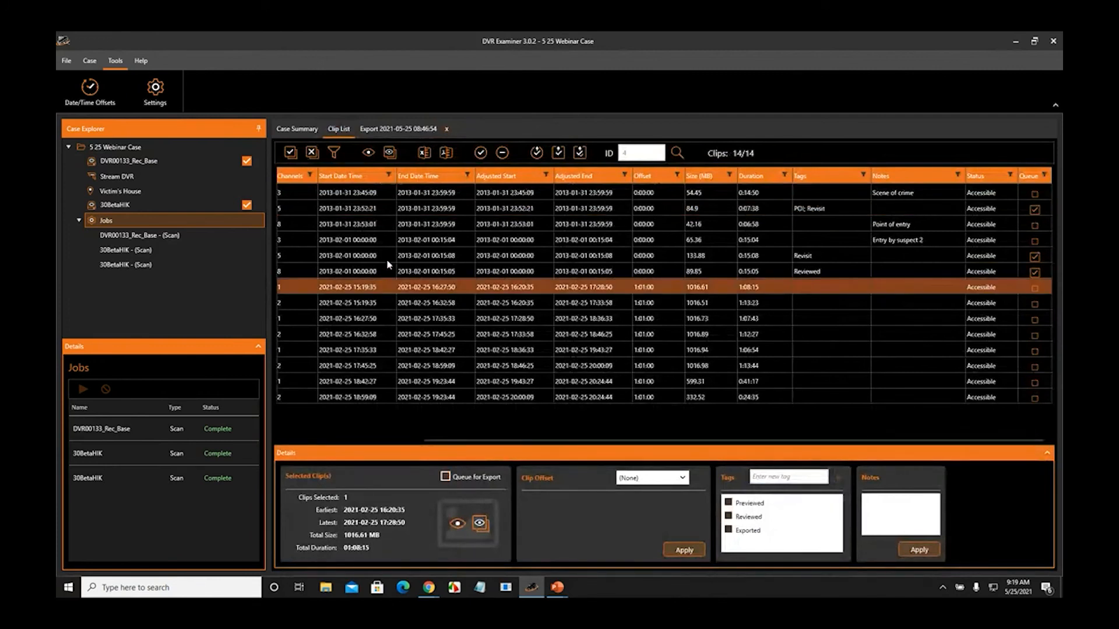
left_click_drag(454, 442, 315, 441)
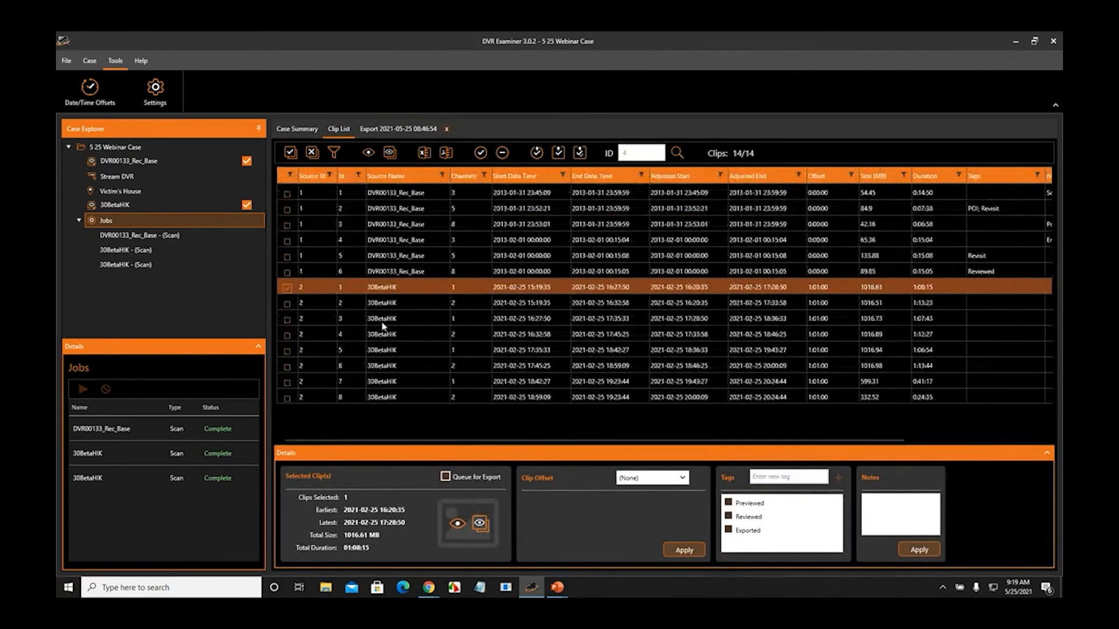
- Select the seven consecutive clips from DVR00133_Rec_Base clip 4 through 30BetaHIK clip 4, and open an export for them
left_click(419, 241)
left_click(421, 333, "ctrl")
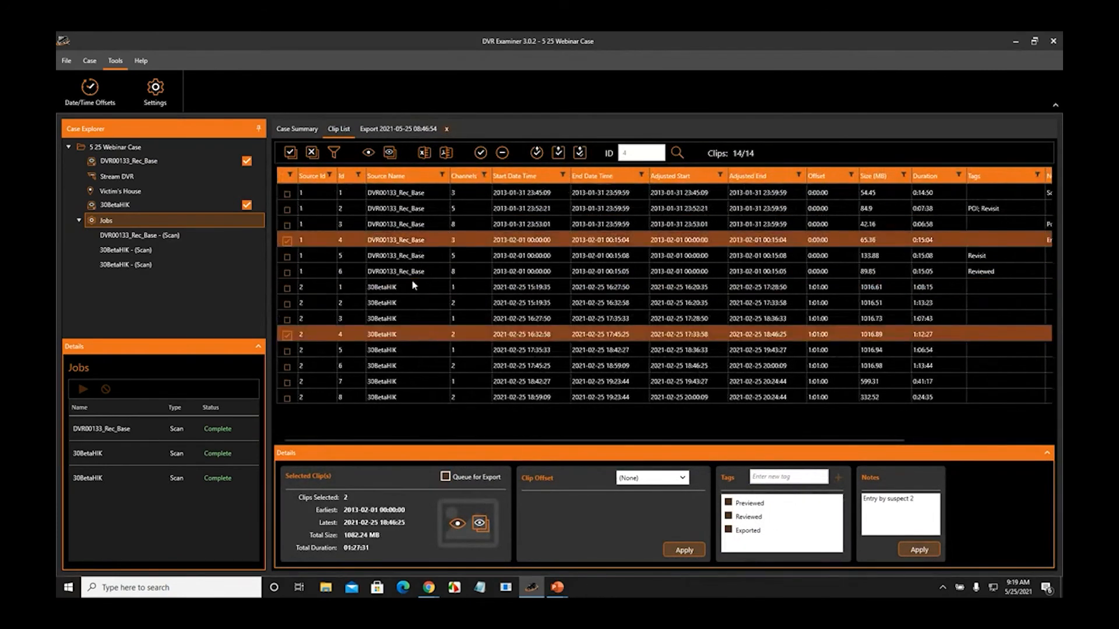
left_click(432, 330, "shift")
right_click(431, 330)
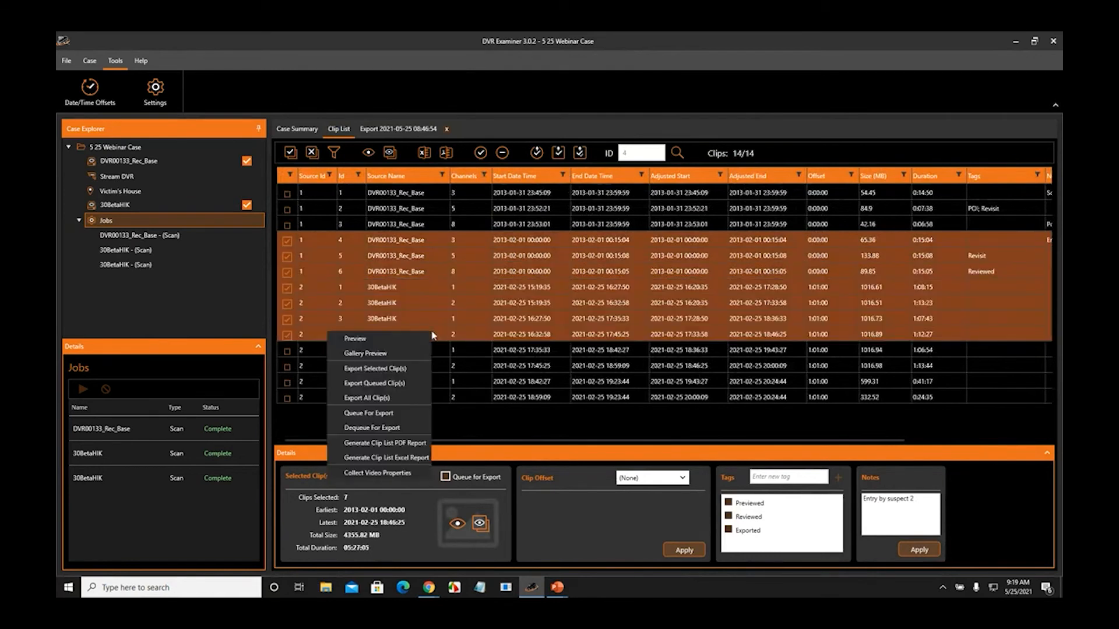
left_click(399, 370)
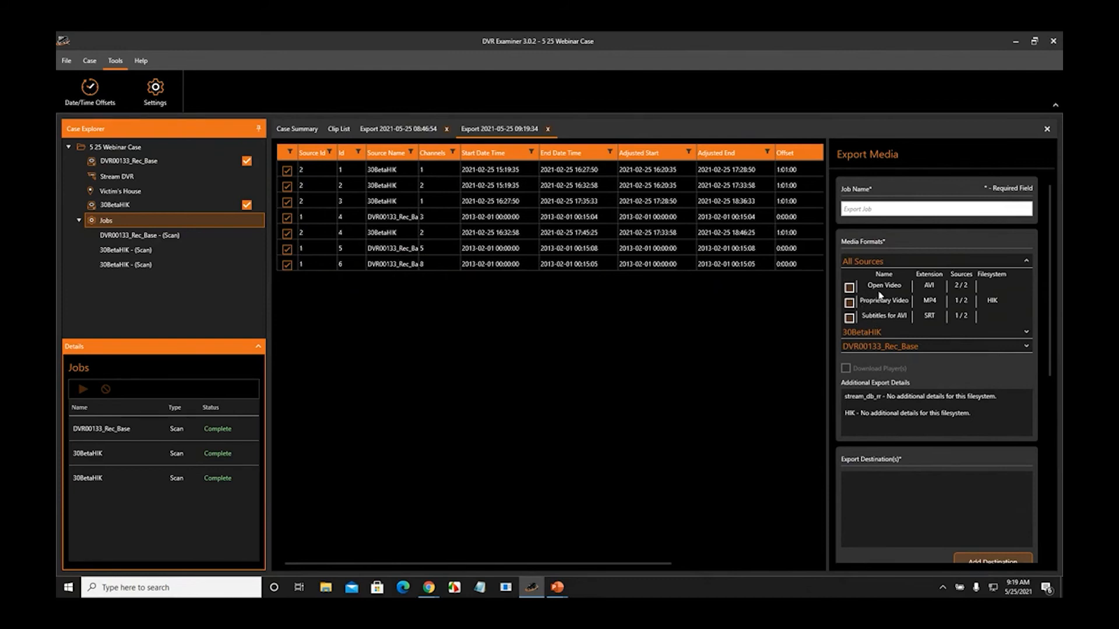
- Choose Open Video and Proprietary Video for 30BetaHIK, and Open Video and Subtitles for AVI for DVR00133_Rec_Base, and review the combined media formats
left_click(1026, 333)
left_click(849, 307)
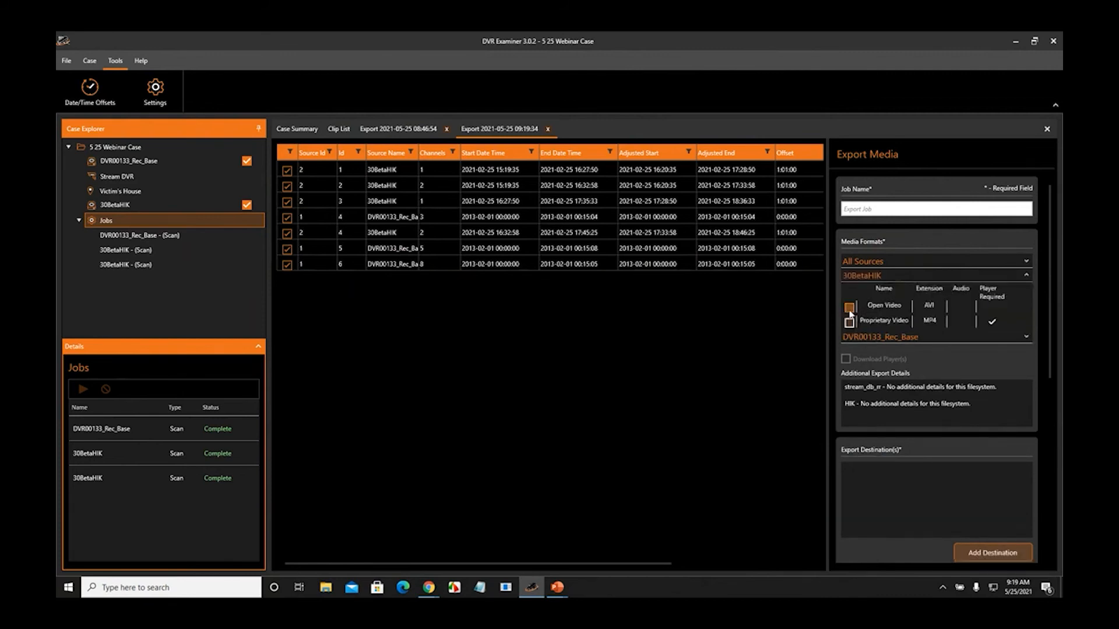
left_click(850, 323)
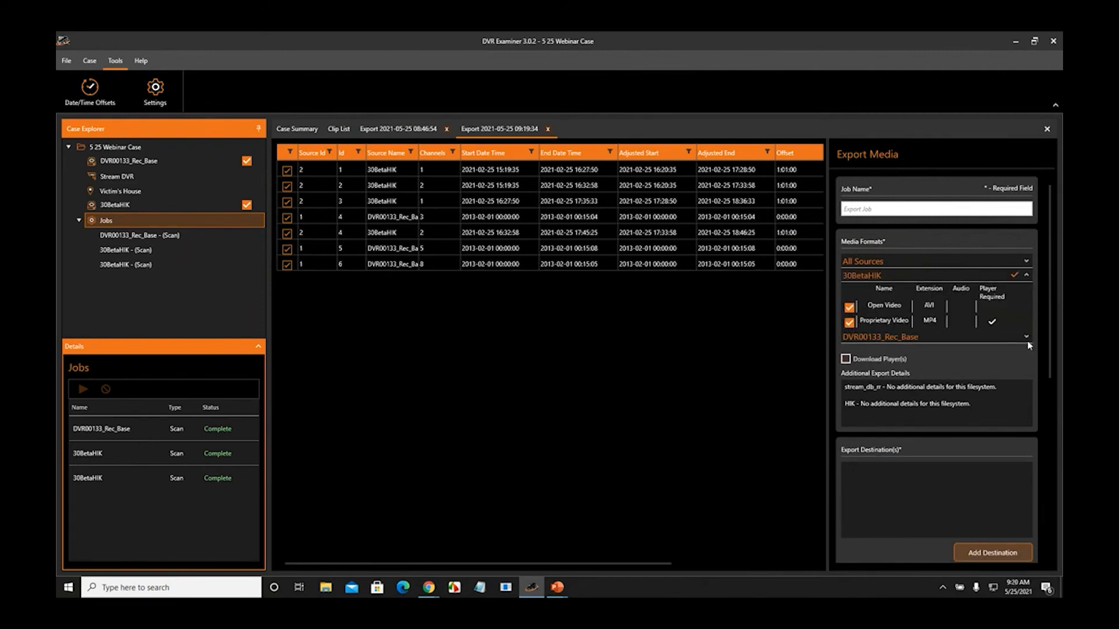
left_click(1026, 337)
left_click(849, 322)
left_click(849, 337)
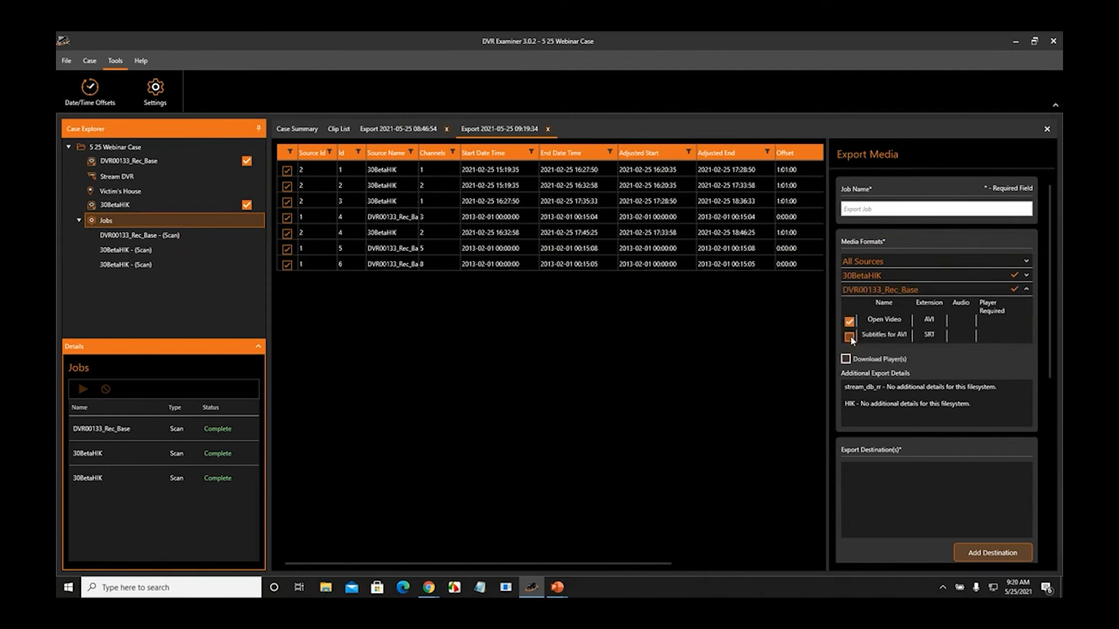
left_click(1026, 289)
left_click(1027, 276)
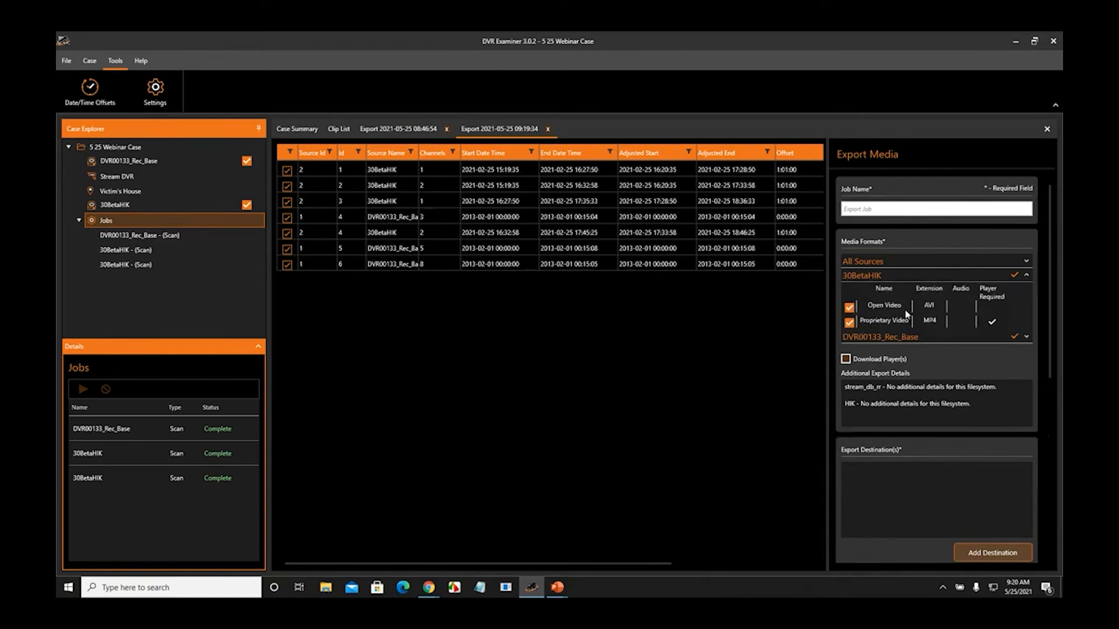
left_click(1027, 261)
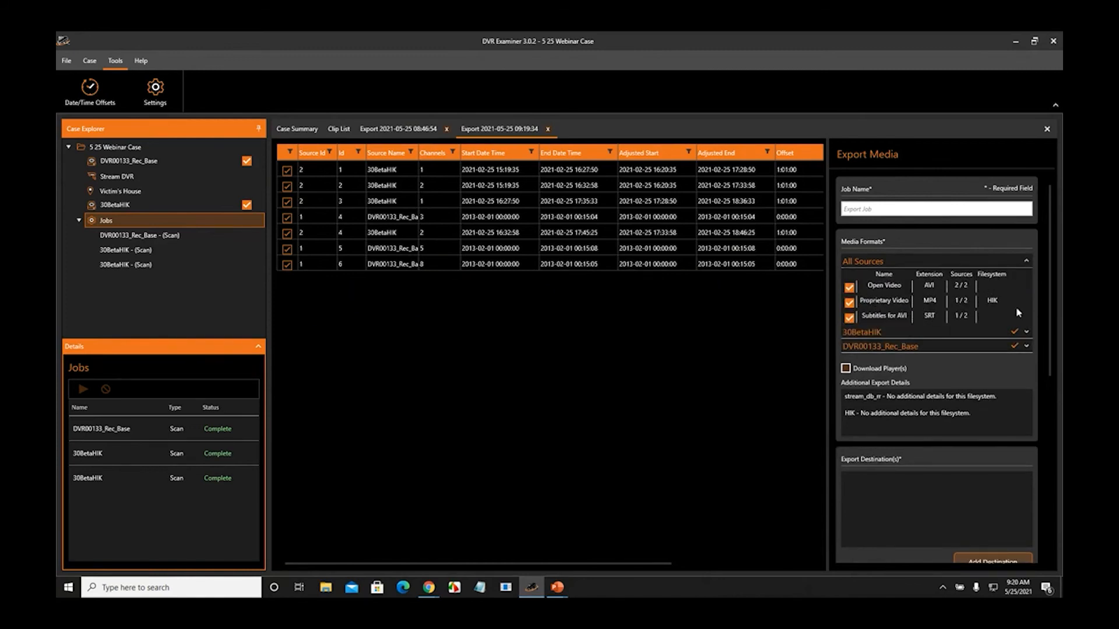
left_click(1028, 263)
- Add the Desktop, Documents and Downloads folders as export destinations
scroll(998, 325, "down", 1)
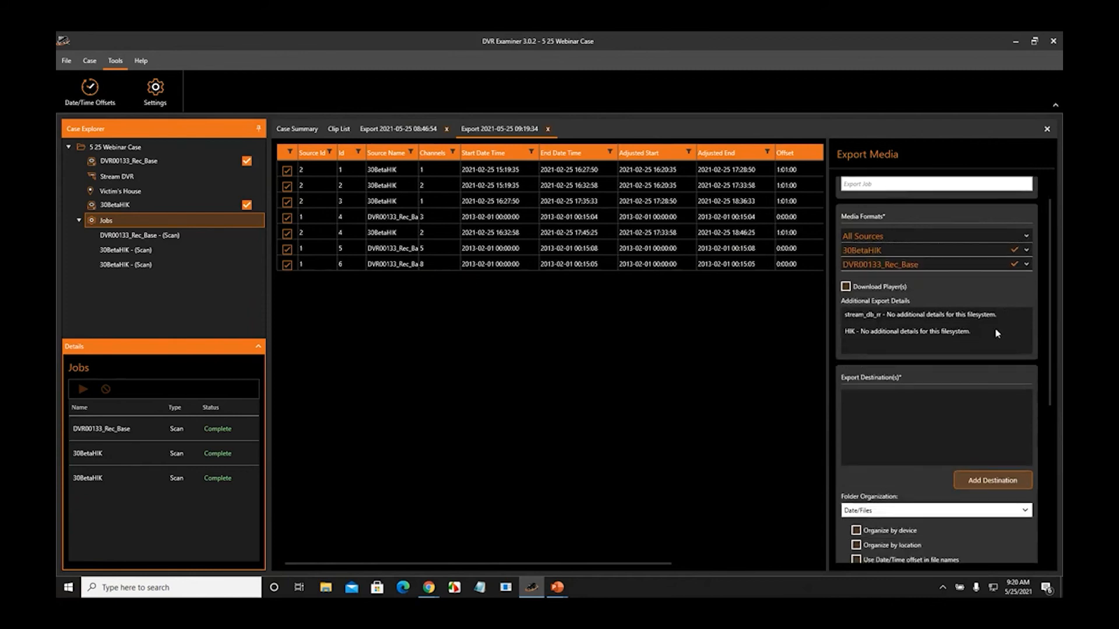
left_click(987, 484)
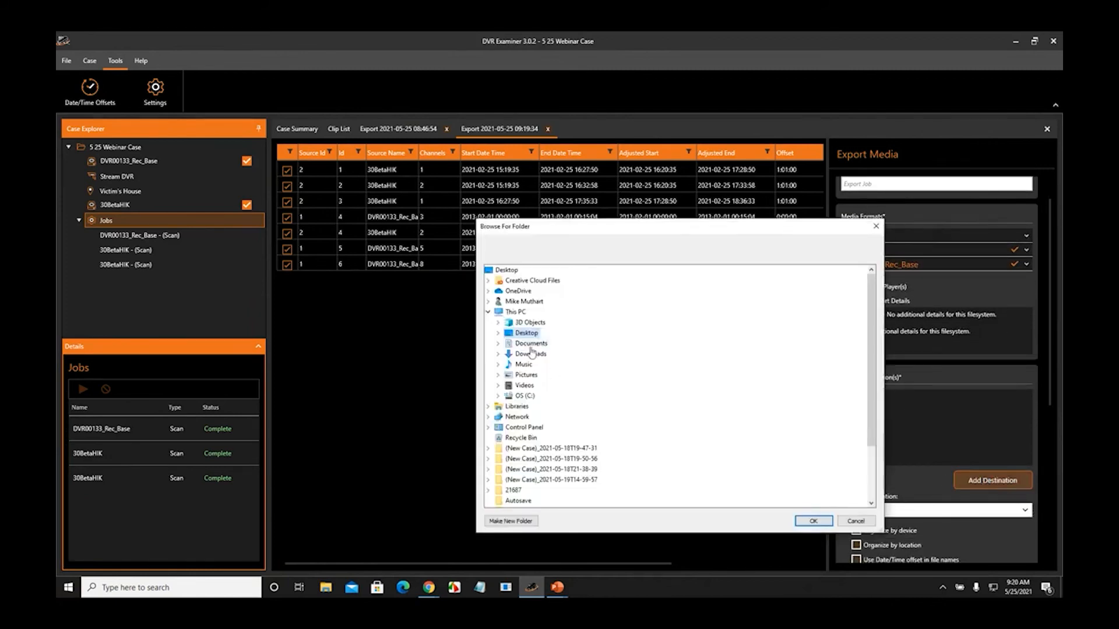
left_click(527, 333)
left_click(814, 521)
left_click(994, 483)
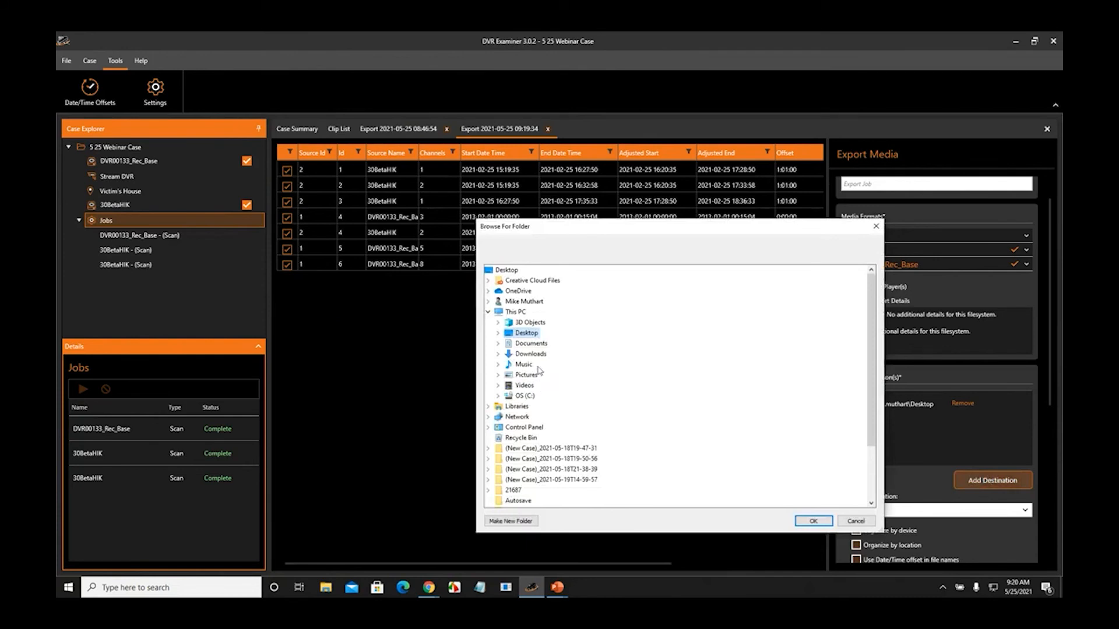
double_click(540, 344)
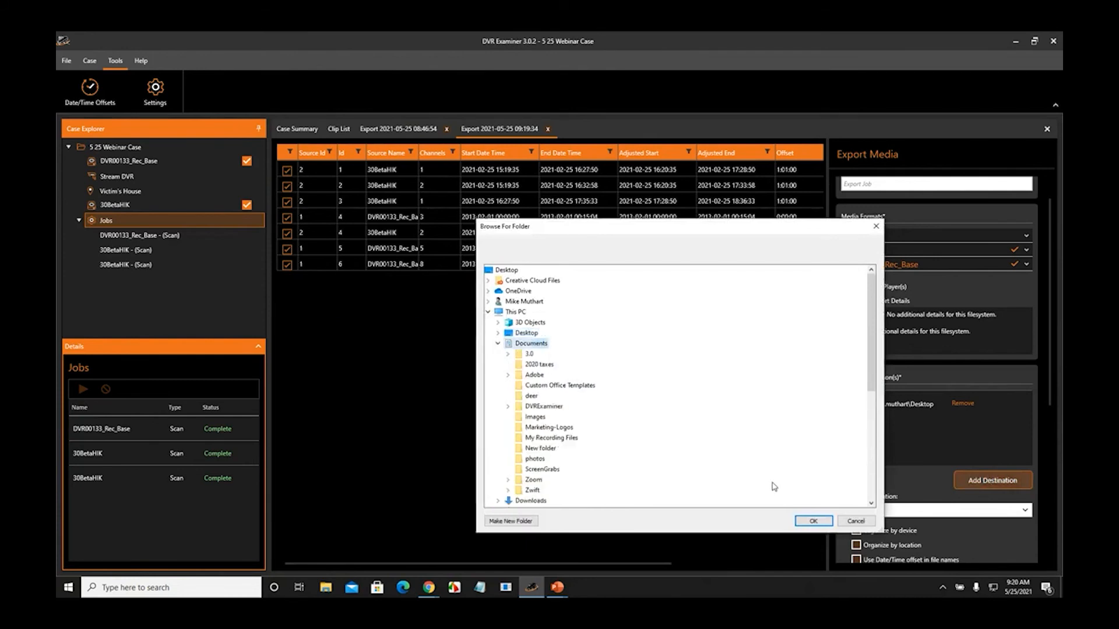
left_click(821, 521)
left_click(989, 486)
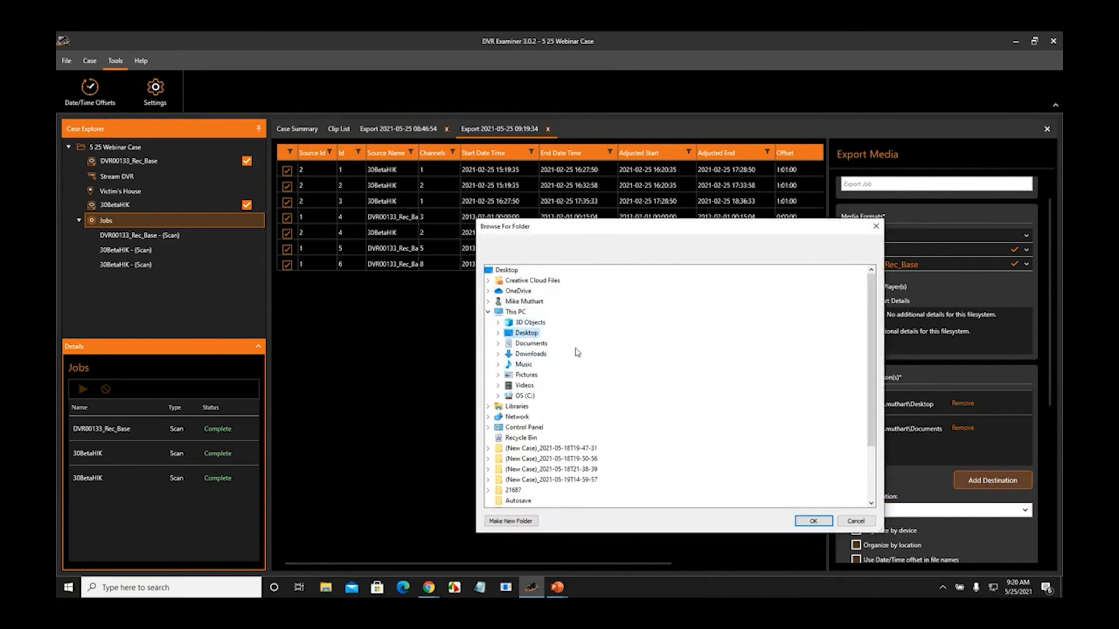
double_click(531, 354)
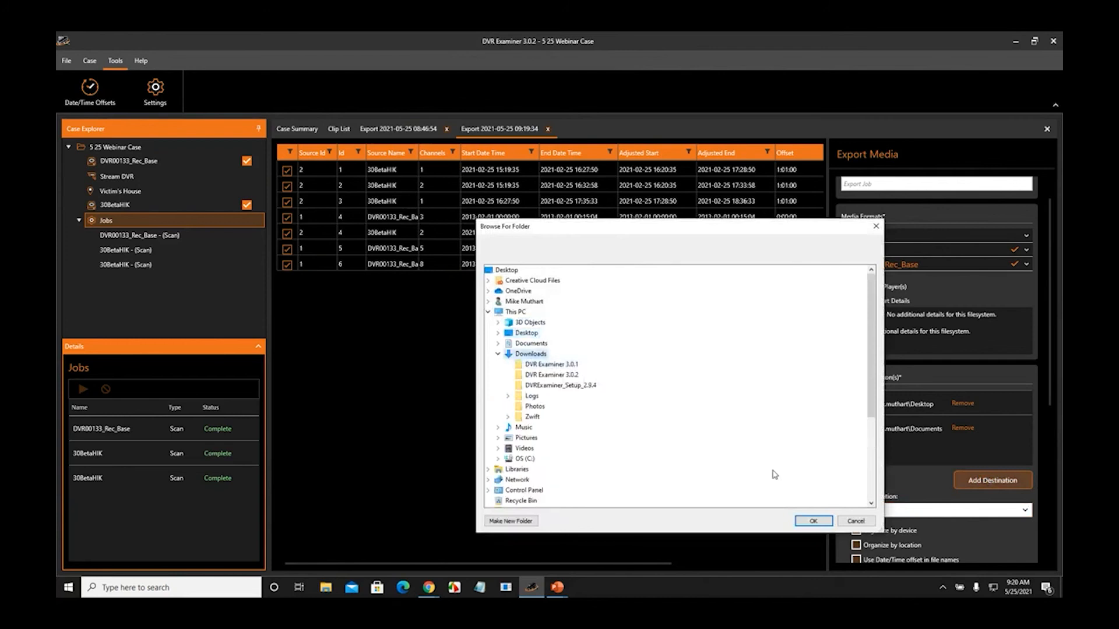
left_click(810, 523)
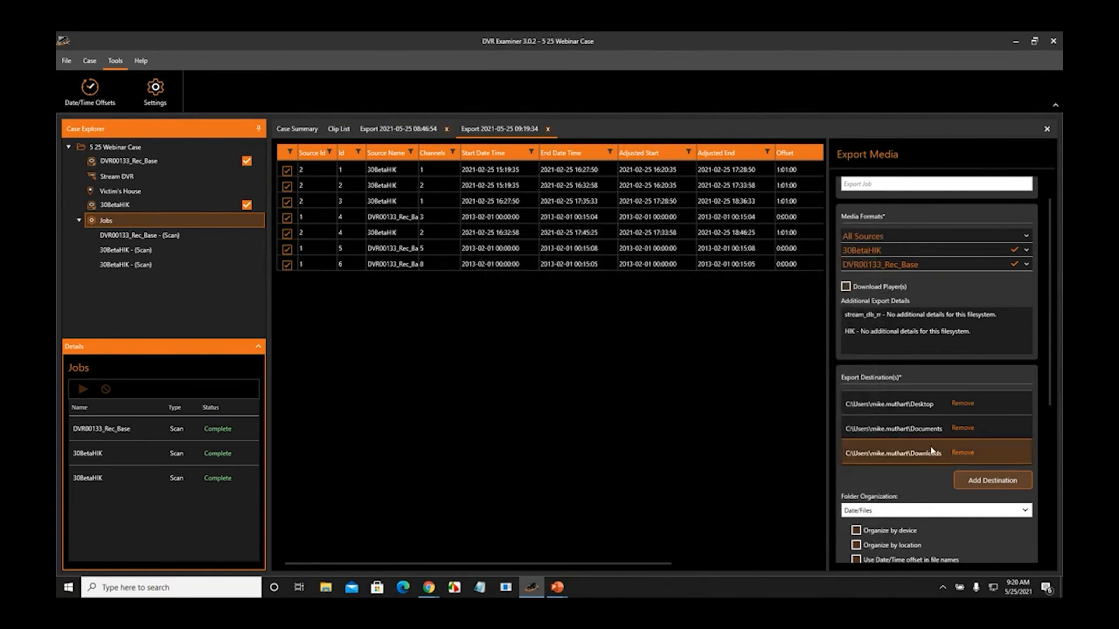
- Review the folder organization and report options, keep Date/Files and the PDF format, and begin the export
scroll(930, 453, "down", 1)
scroll(928, 449, "down", 3)
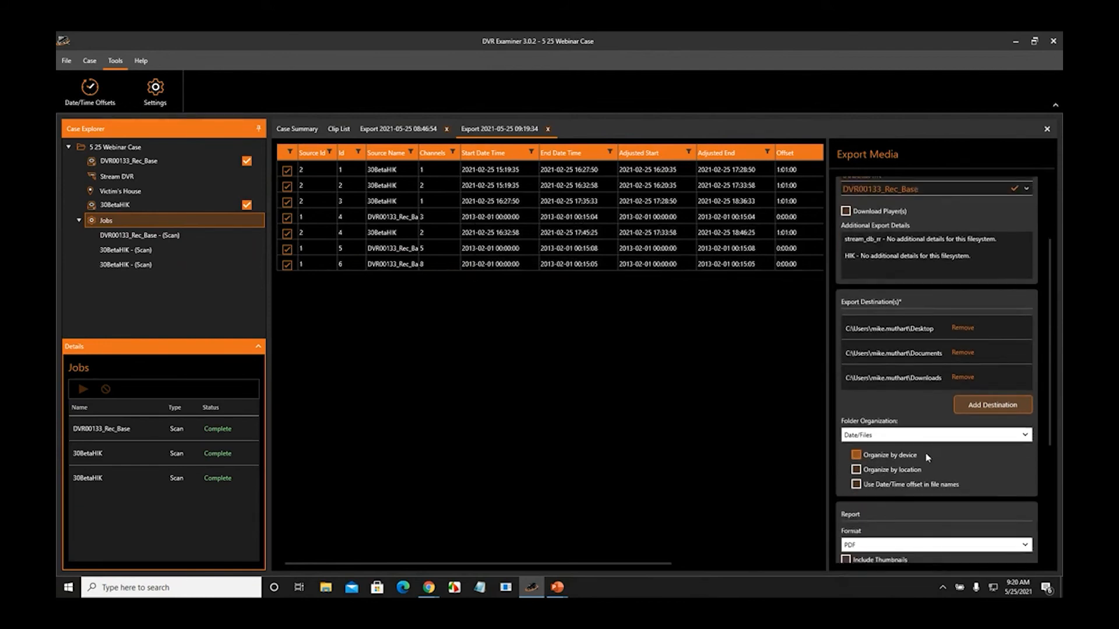
scroll(925, 458, "down", 3)
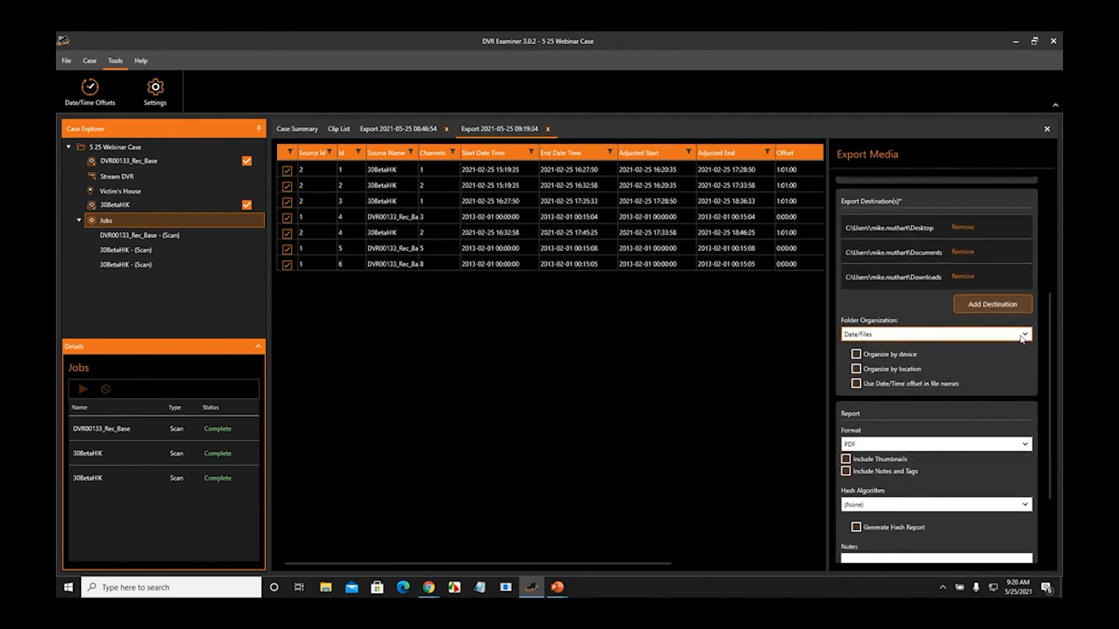
left_click(926, 338)
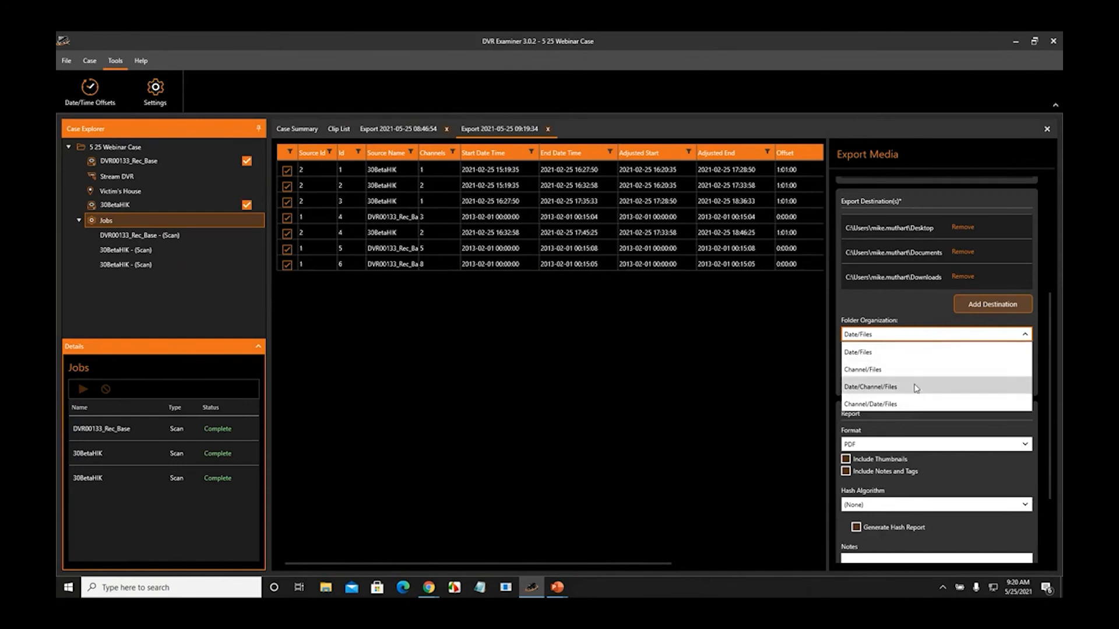
left_click(907, 317)
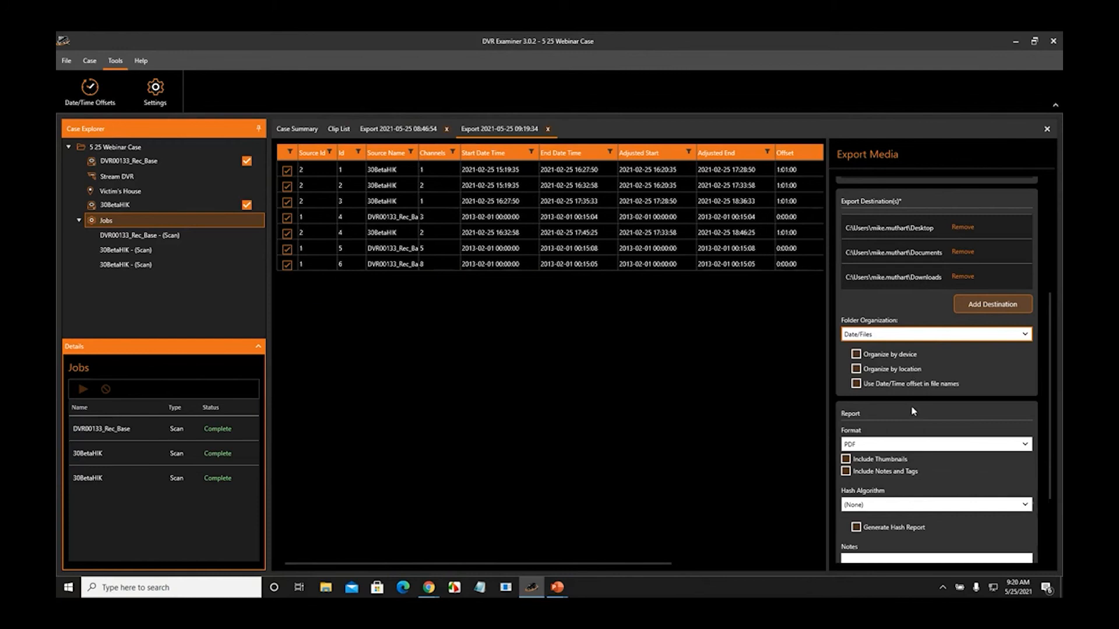
scroll(910, 405, "down", 1)
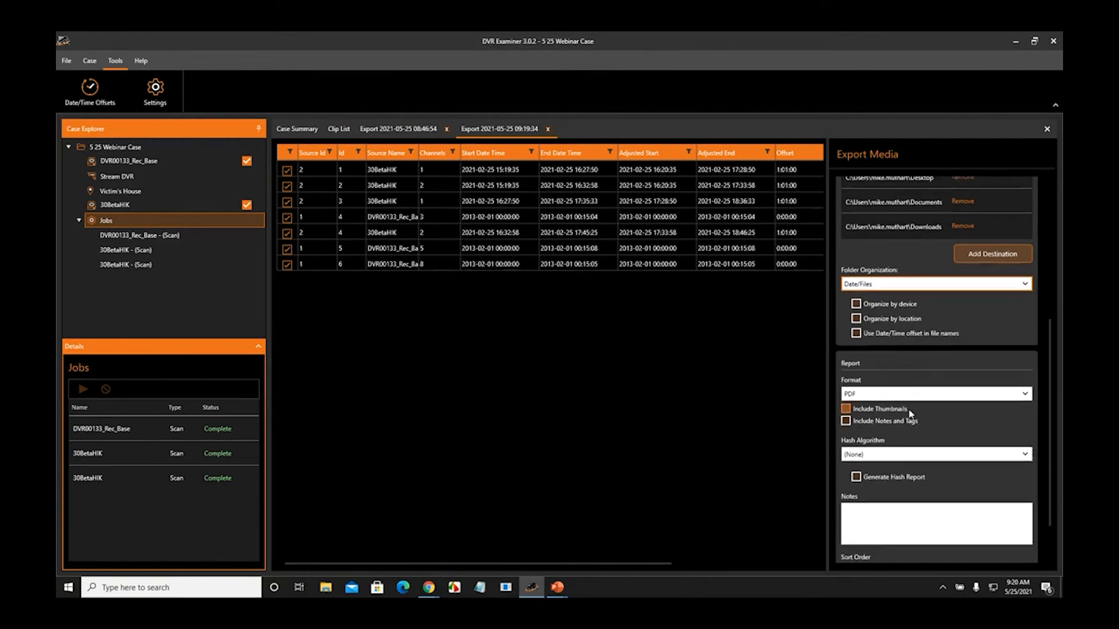
left_click(856, 396)
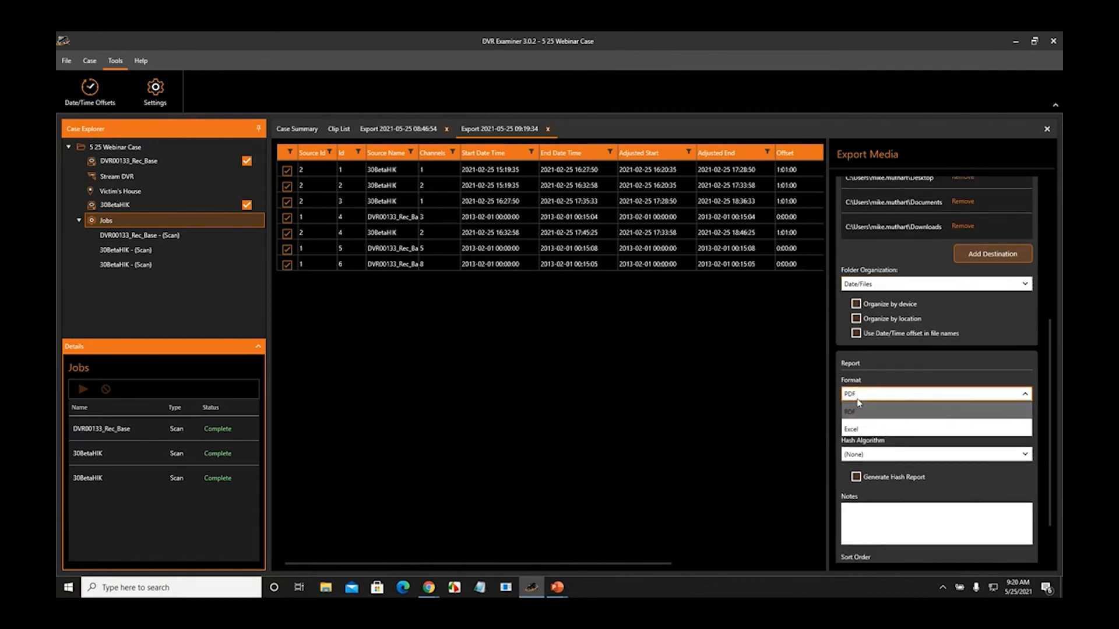
left_click(879, 372)
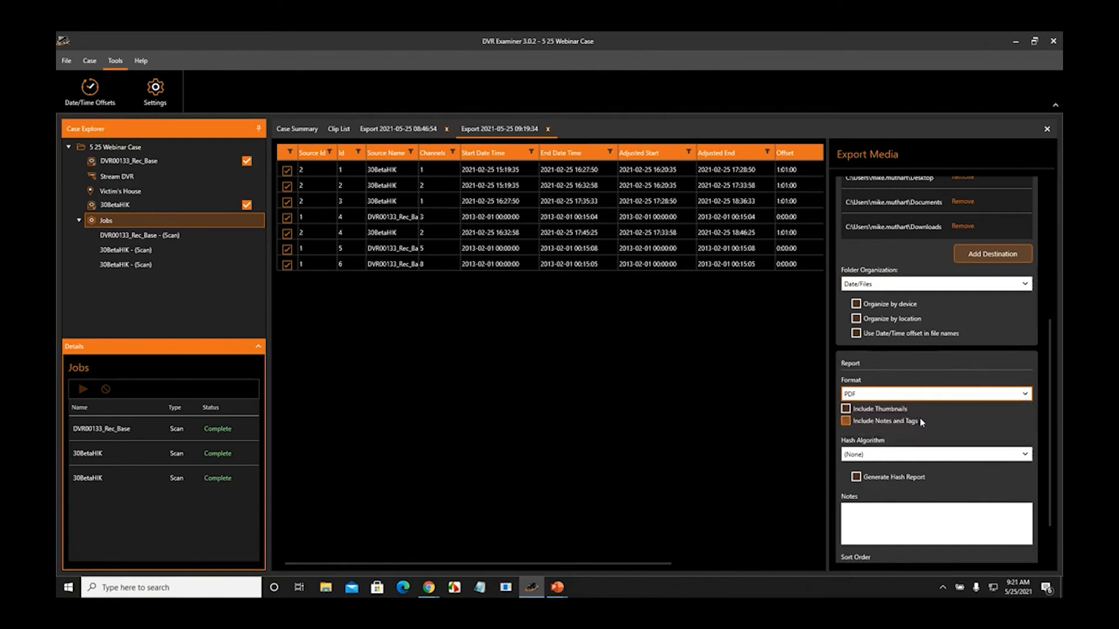
scroll(920, 418, "down", 2)
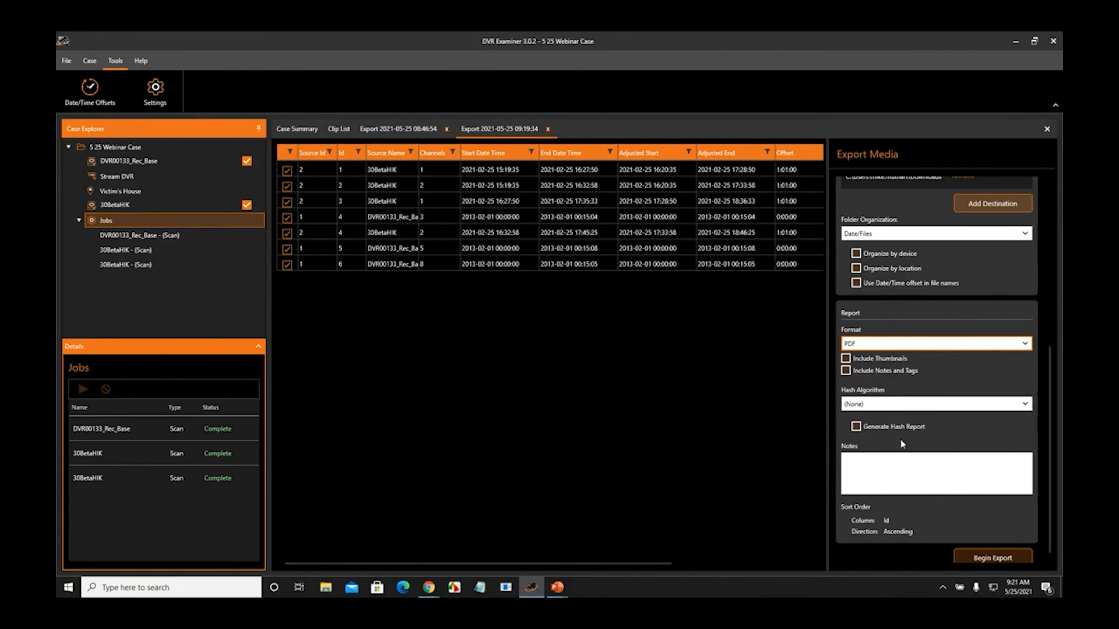
scroll(912, 452, "down", 1)
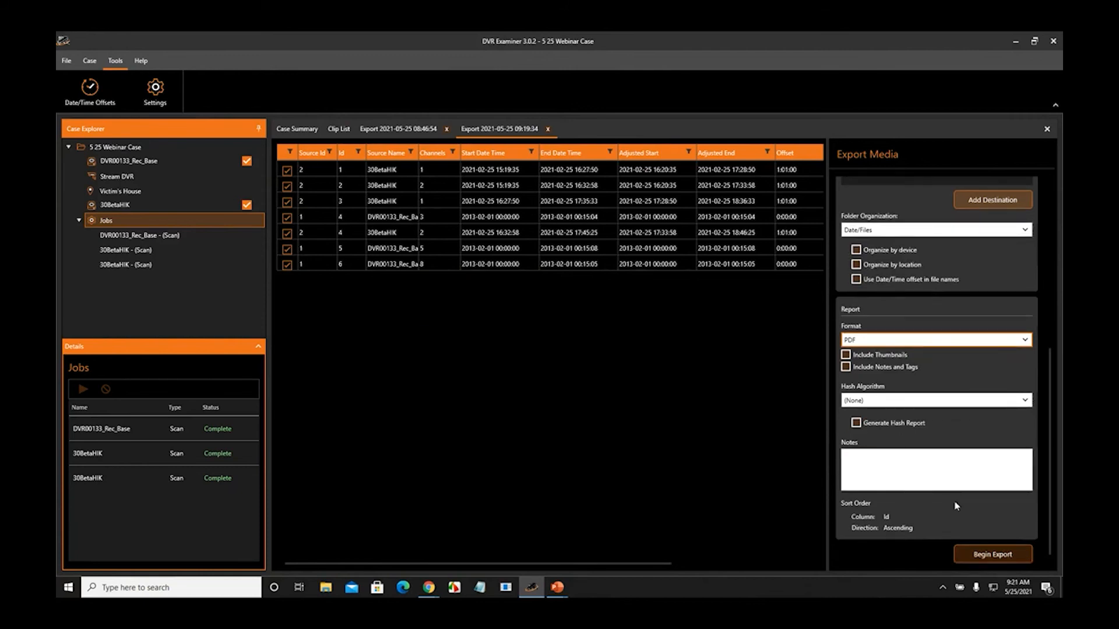
left_click(1004, 558)
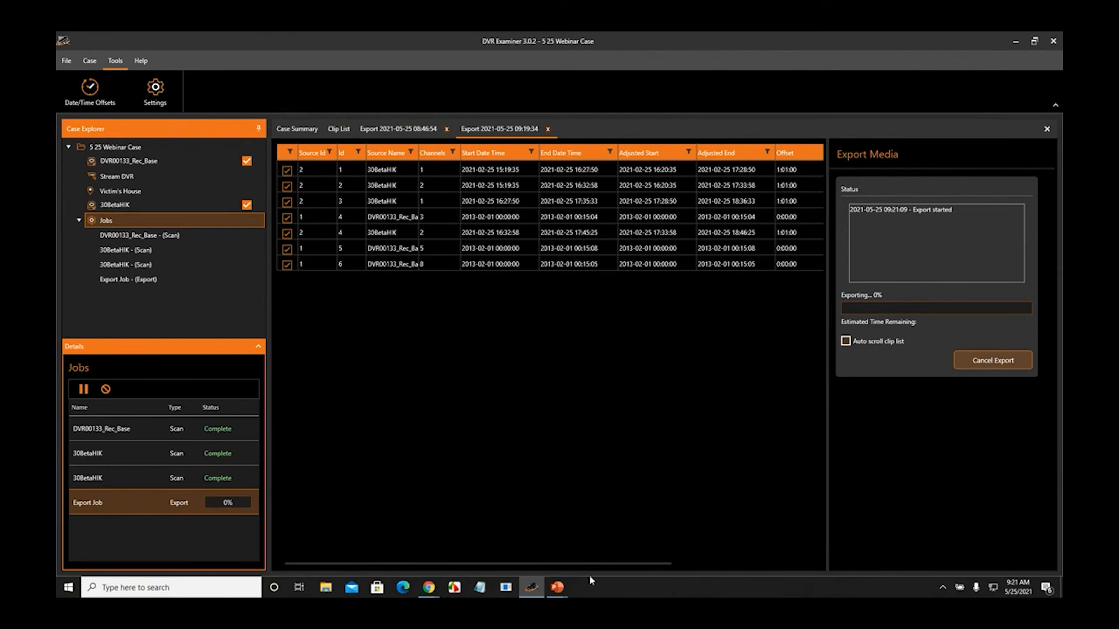
- Switch to the PowerPoint slide show and advance past the Reporting slide to the DVR Examiner 3 "Finding the Best Recovery Workflow" slide
mouse_move(561, 593)
left_click(581, 557)
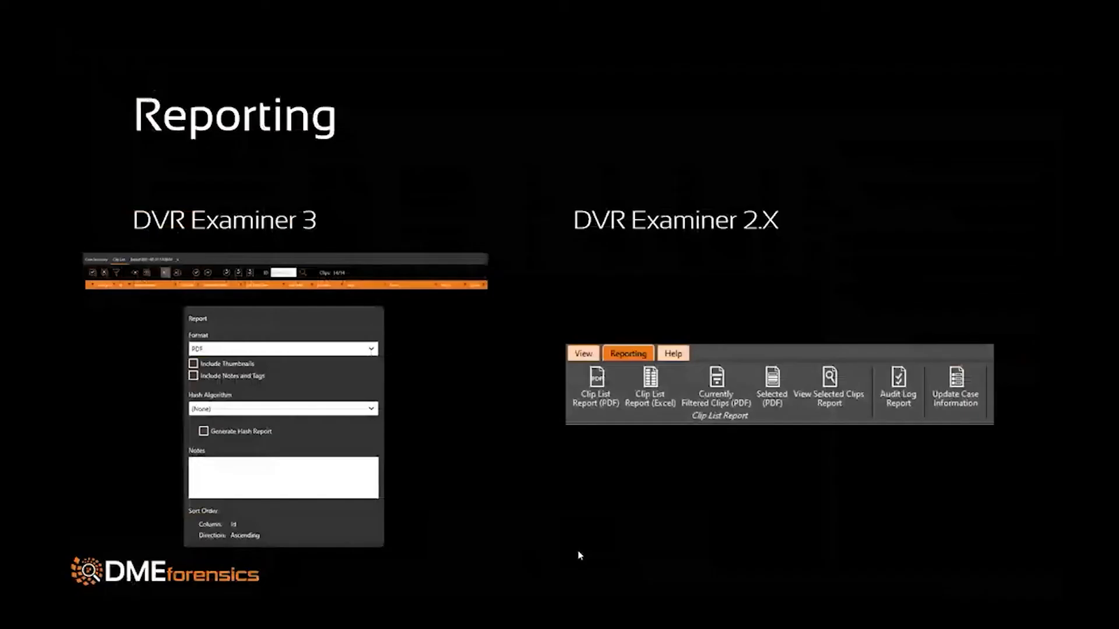
left_click(582, 554)
left_click(583, 554)
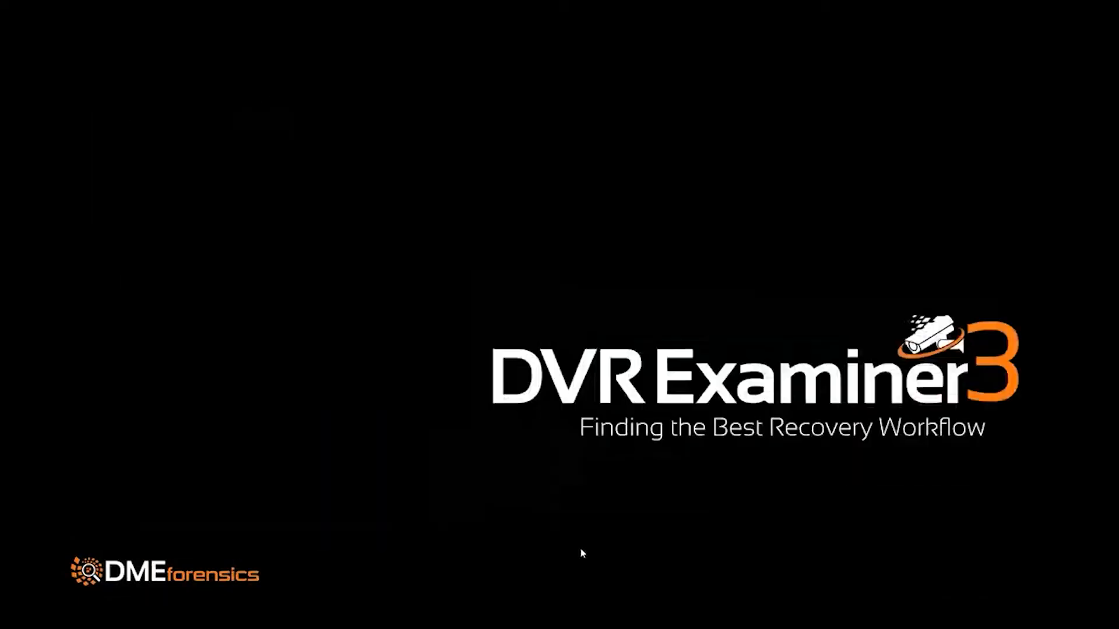